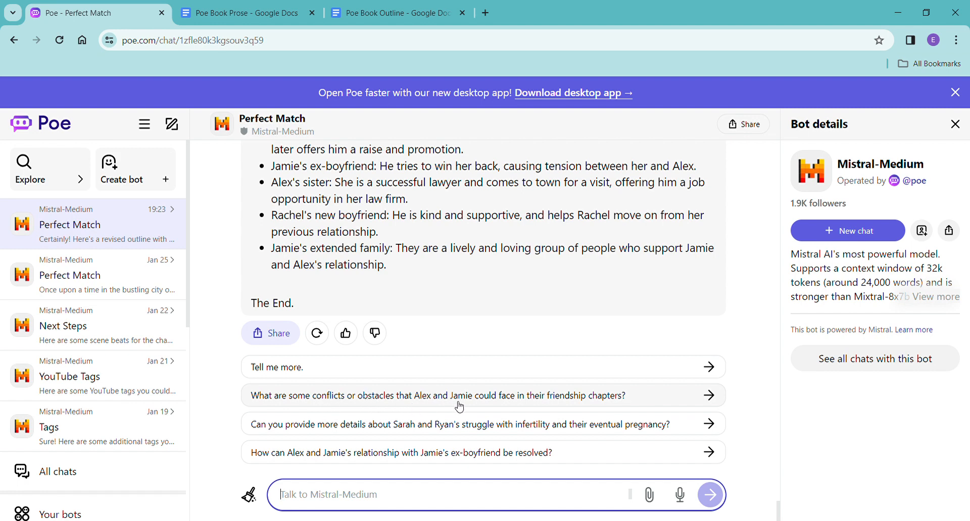
# Send the suggested question about what conflicts or obstacles Alex and Jamie could face in their friendship chapters.
pyautogui.click(496, 395)
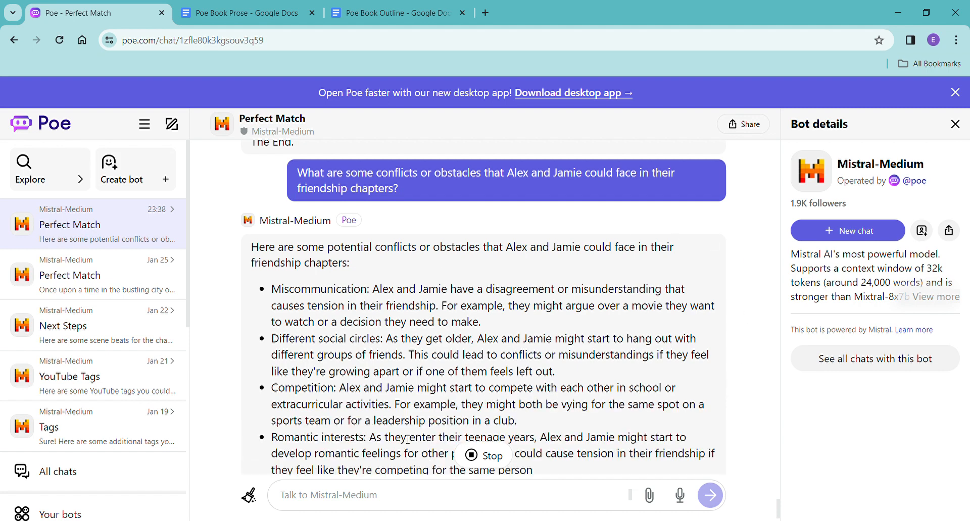
pyautogui.scroll(-1, 719, 304)
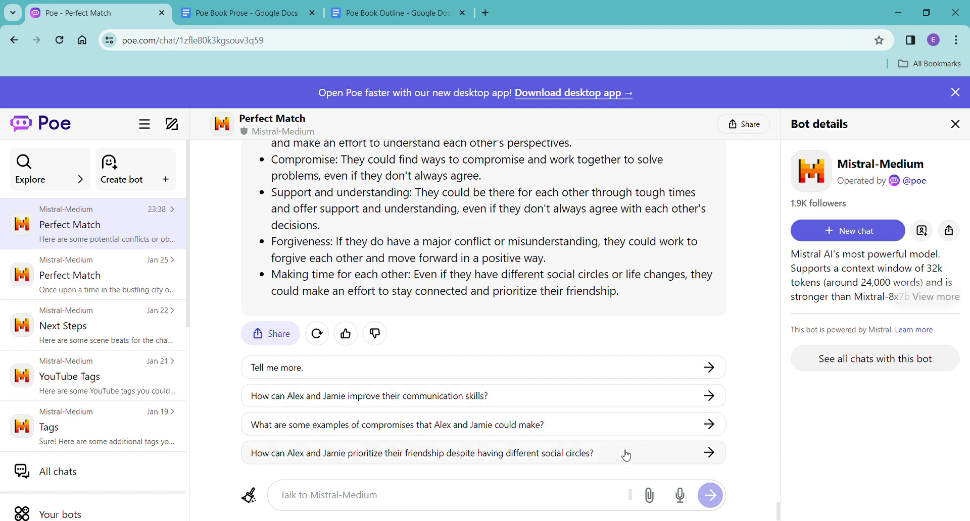
pyautogui.click(550, 498)
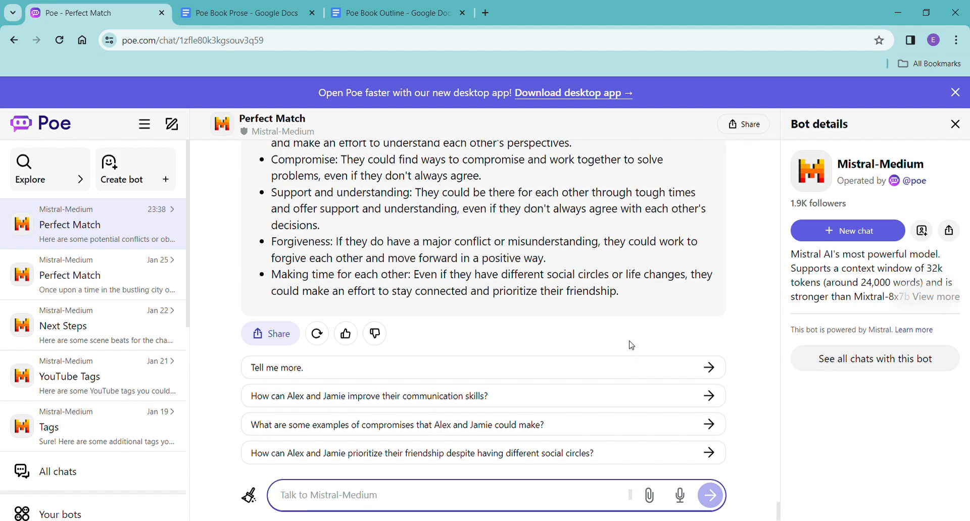
# Switch to the Poe Book Outline document in Google Docs and review its opening chapters.
pyautogui.click(374, 10)
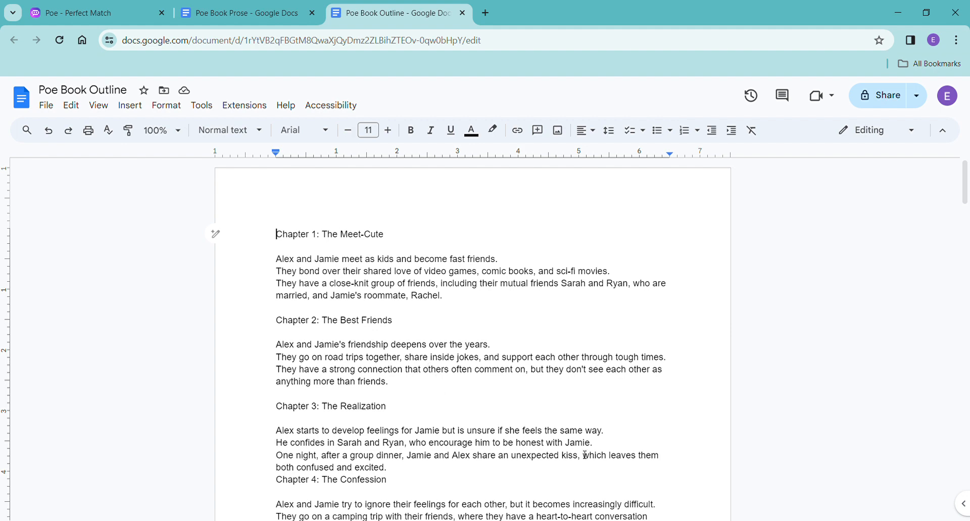
pyautogui.scroll(-1, 584, 456)
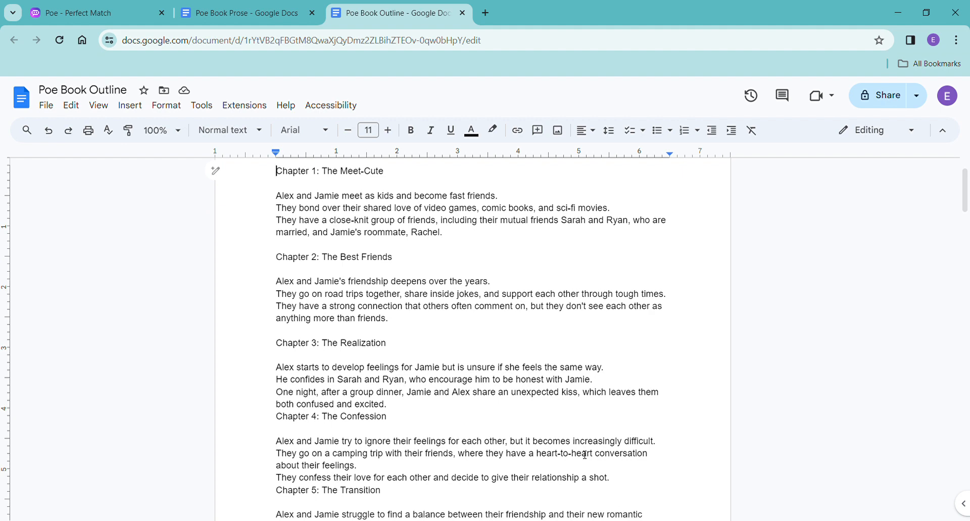
pyautogui.scroll(1, 584, 455)
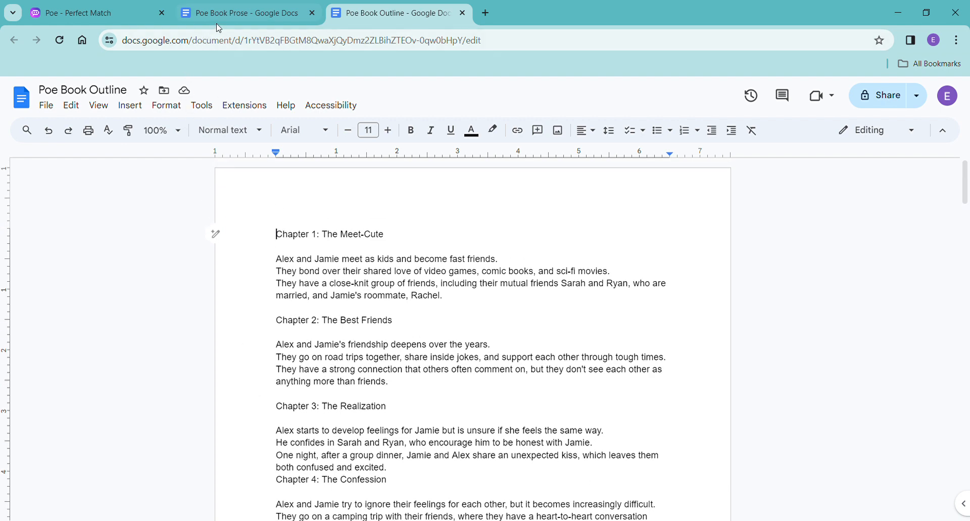
# In the Poe chat, ask for ideas for an opening chapter showing their friendship as adults and the things they do together that's just them.
pyautogui.click(118, 12)
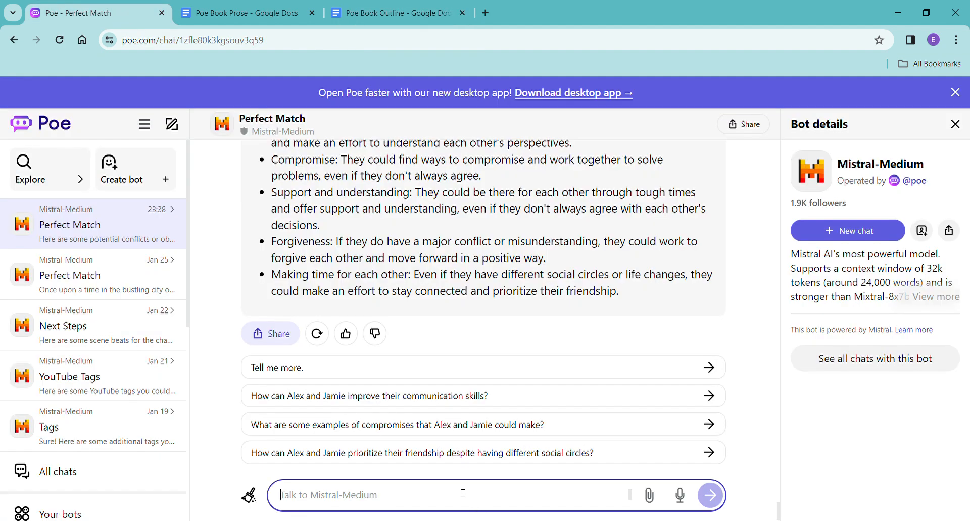
pyautogui.write("Let's st")
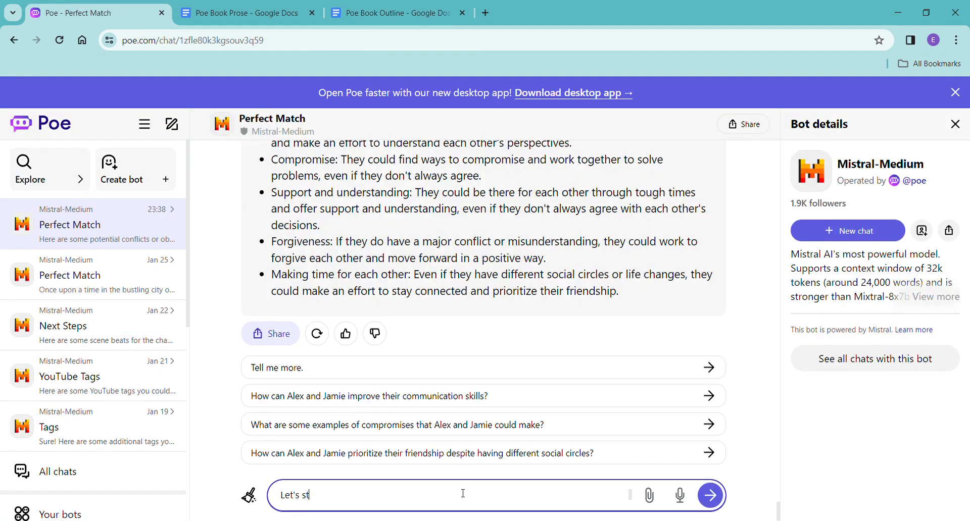
pyautogui.write('art the book with a chapter w')
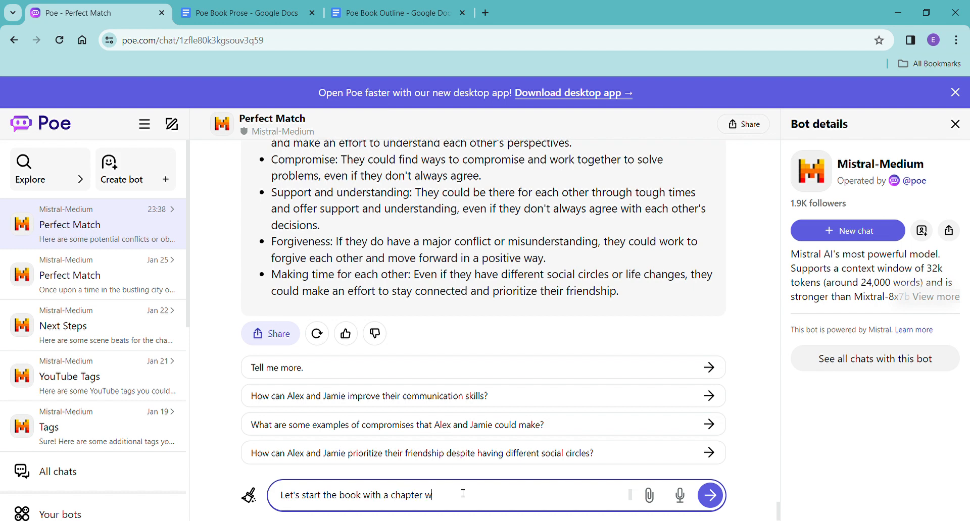
pyautogui.write('here we show their friendship as adult')
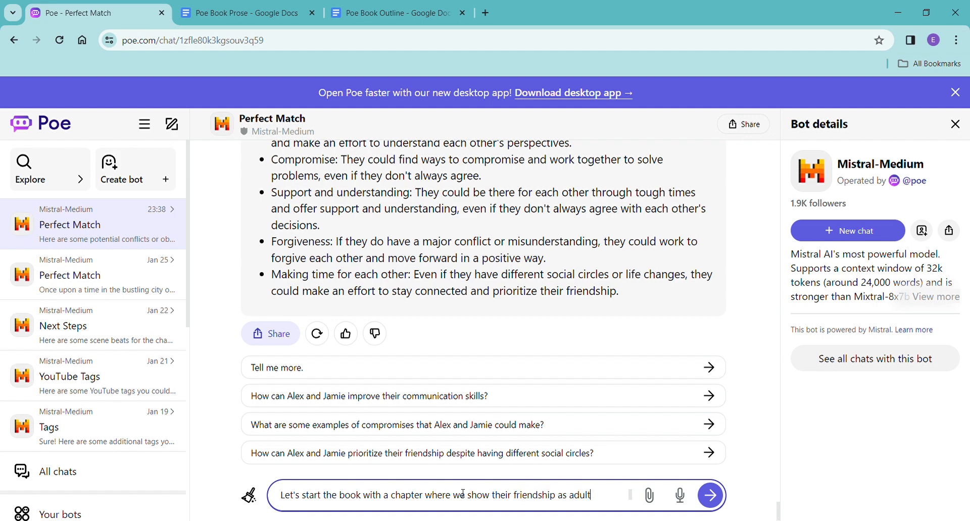
pyautogui.write('s, the things the ')
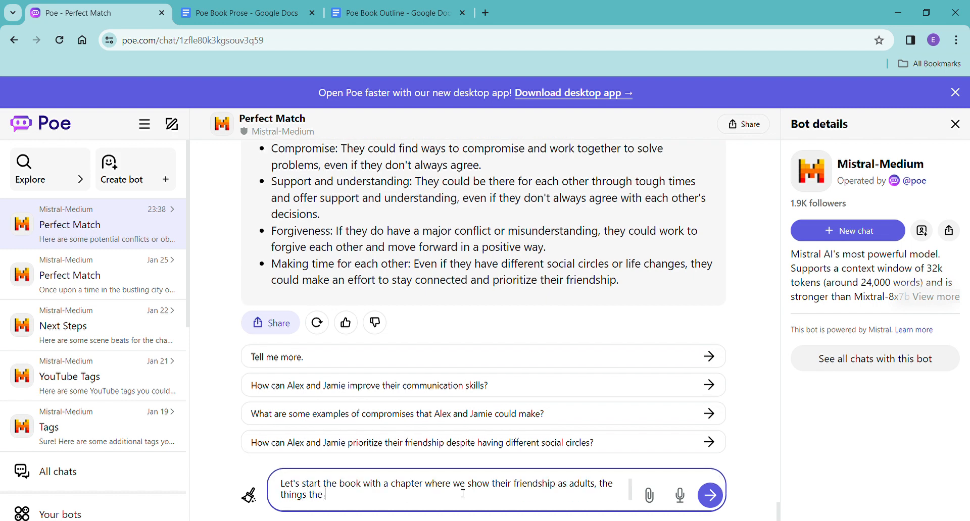
pyautogui.write("y do together that's just thie")
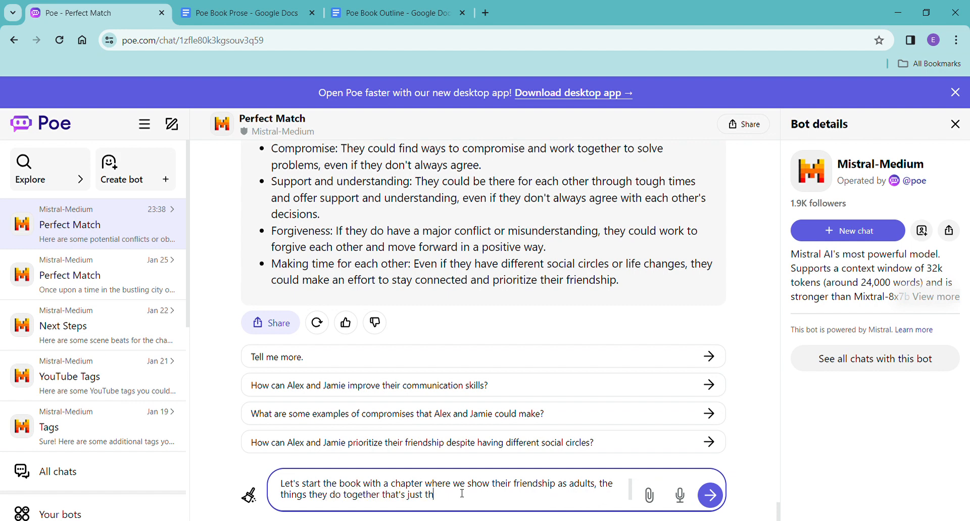
pyautogui.press('BackSpace')
pyautogui.press('BackSpace')
pyautogui.write('m. What are some ideas that you hav')
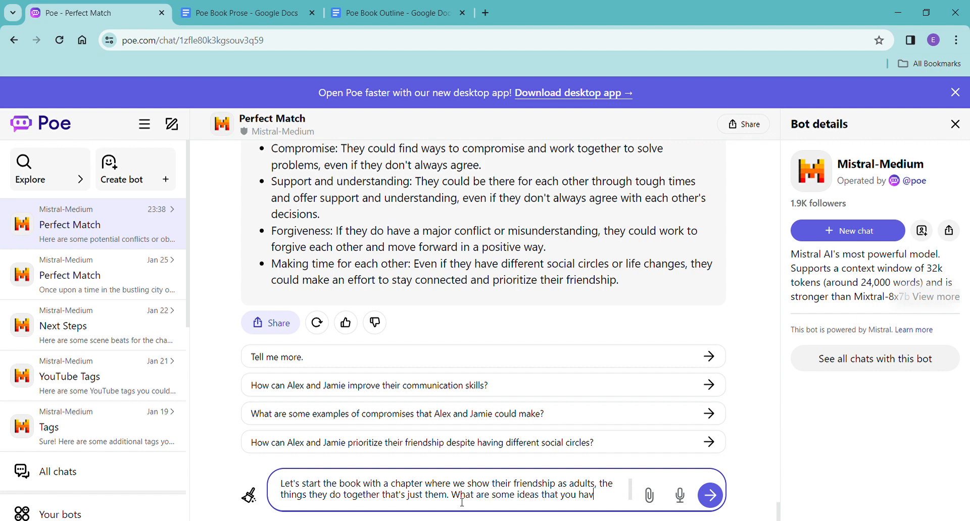
pyautogui.write('e for this chapter?')
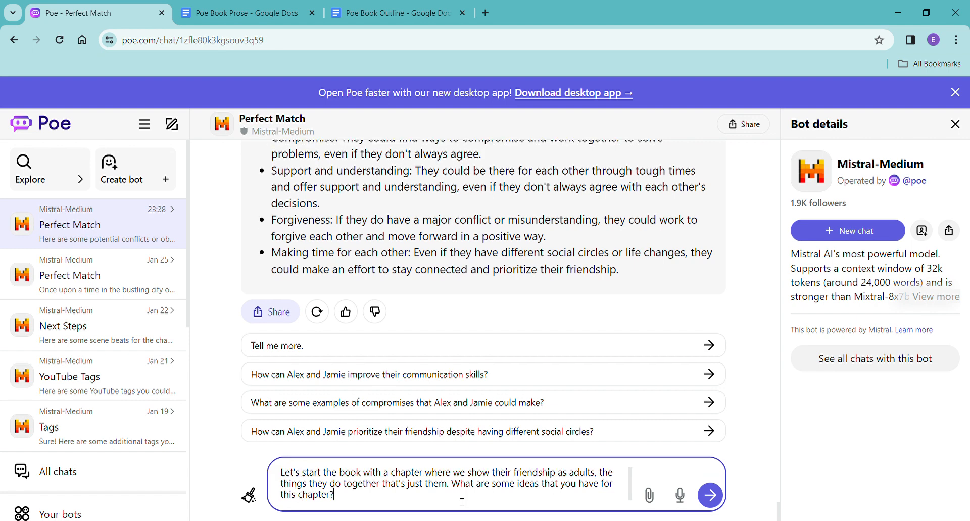
pyautogui.press('Return')
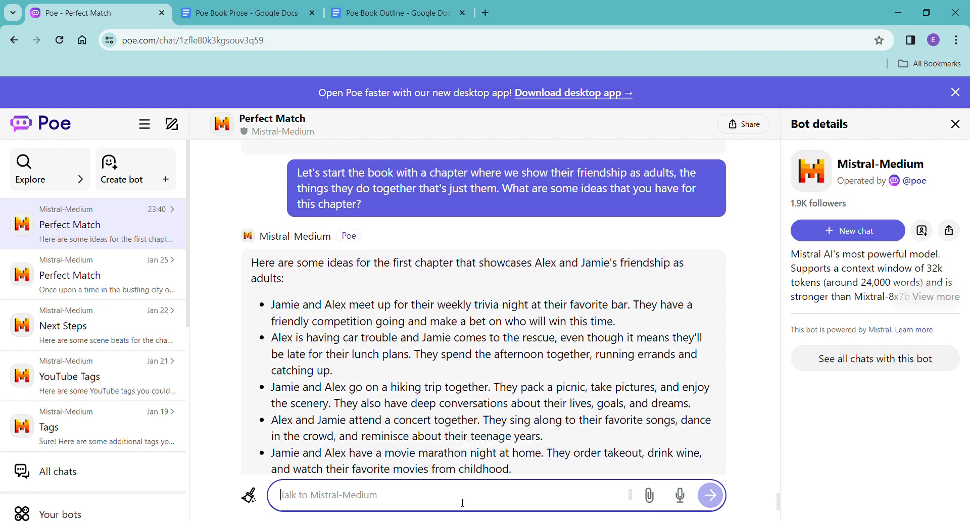
# Request the movie marathon chapter, asking whether Alex should go to Jamie's place or Jamie should come to Alex, and who has the roommate.
pyautogui.scroll(-1, 544, 413)
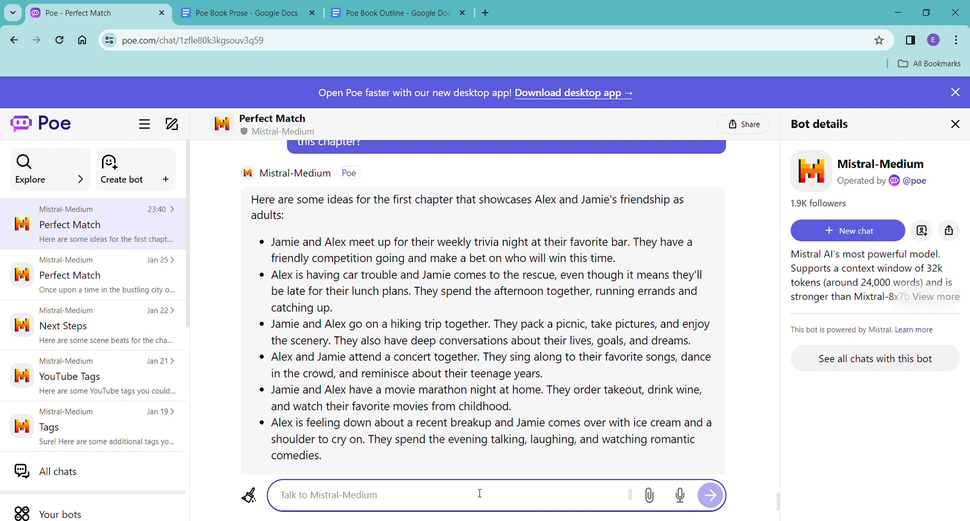
pyautogui.write("Let's do a m")
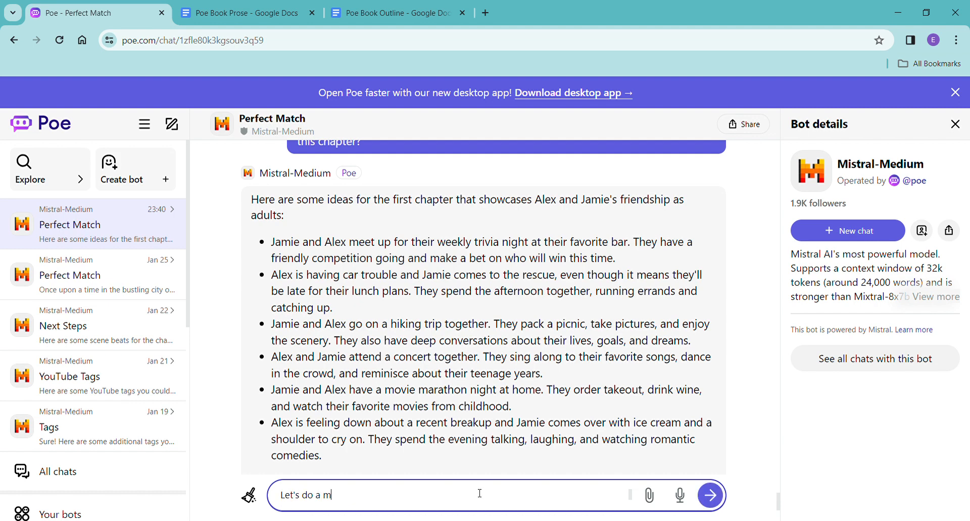
pyautogui.press('BackSpace')
pyautogui.press('BackSpace')
pyautogui.press('BackSpace')
pyautogui.write('the movie marathon chapter, ')
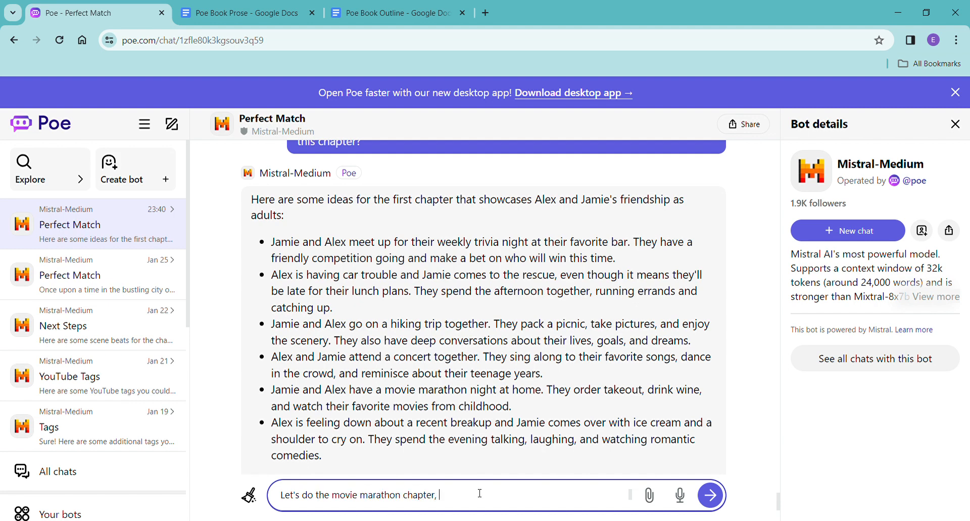
pyautogui.write("should Alex go over to Jamie's p")
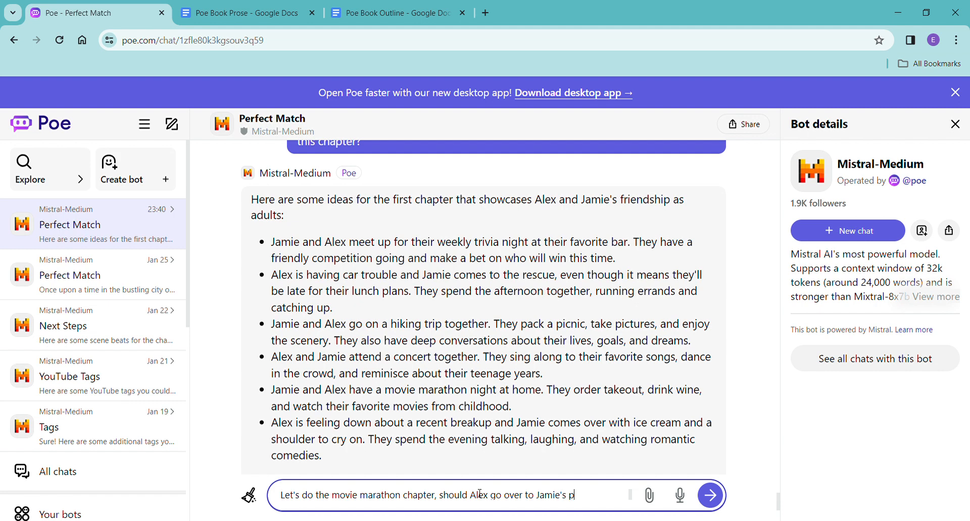
pyautogui.write('lace or should')
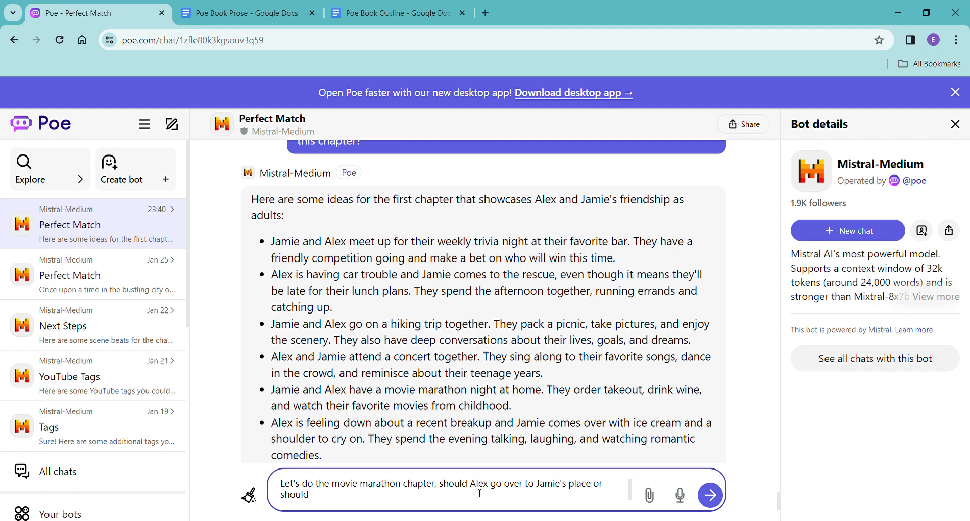
pyautogui.write(' Jamie come over to see Alex?')
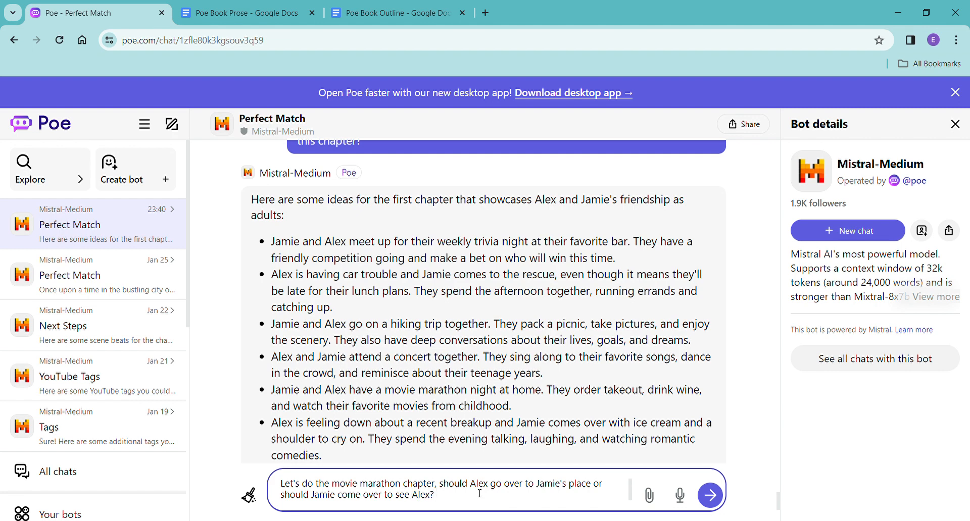
pyautogui.write(' Who has the roommate?')
pyautogui.press('Return')
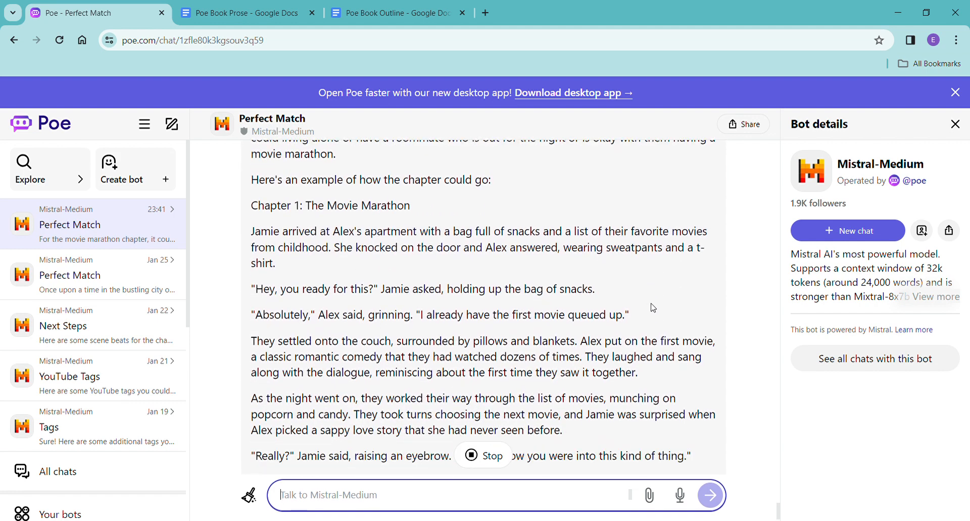
# Read through the bot's reply about the movie marathon chapter, from its introduction to the chapter's ending.
pyautogui.scroll(3, 653, 307)
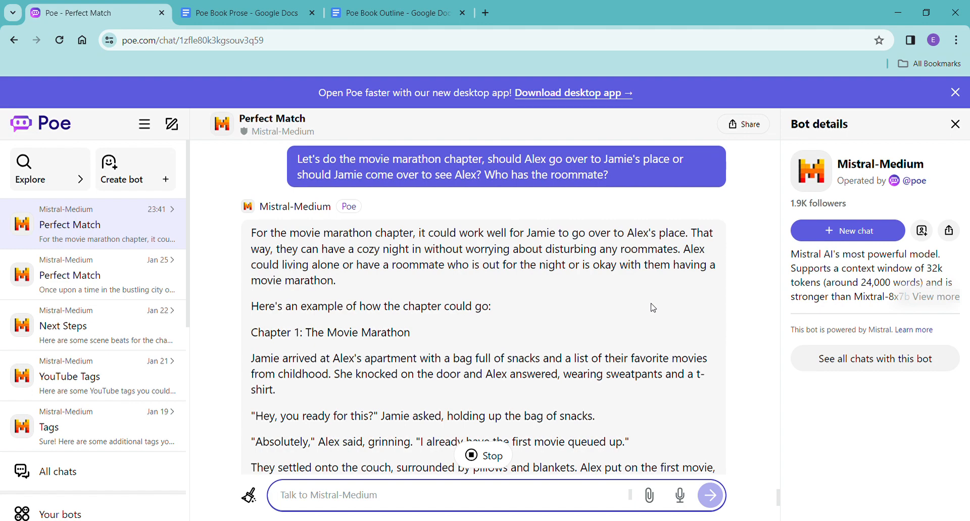
pyautogui.scroll(-10, 653, 308)
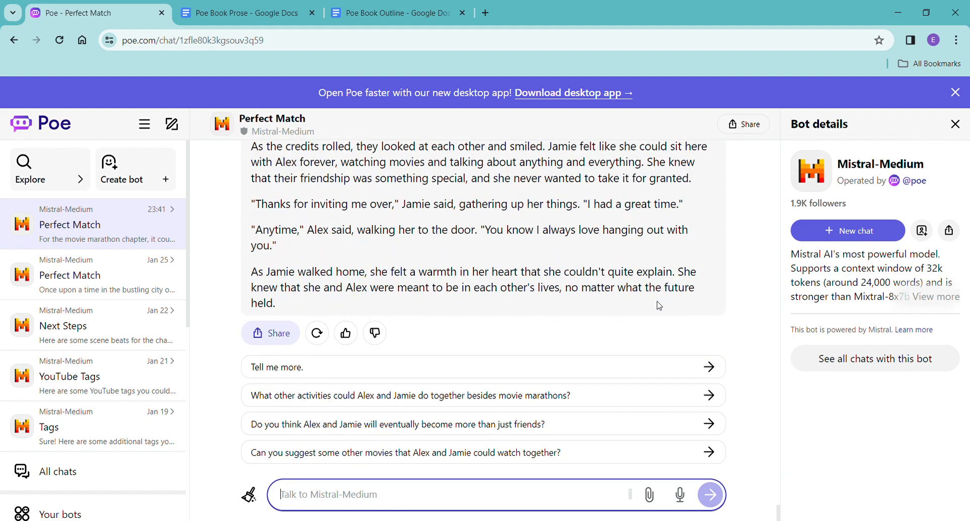
pyautogui.scroll(15, 660, 305)
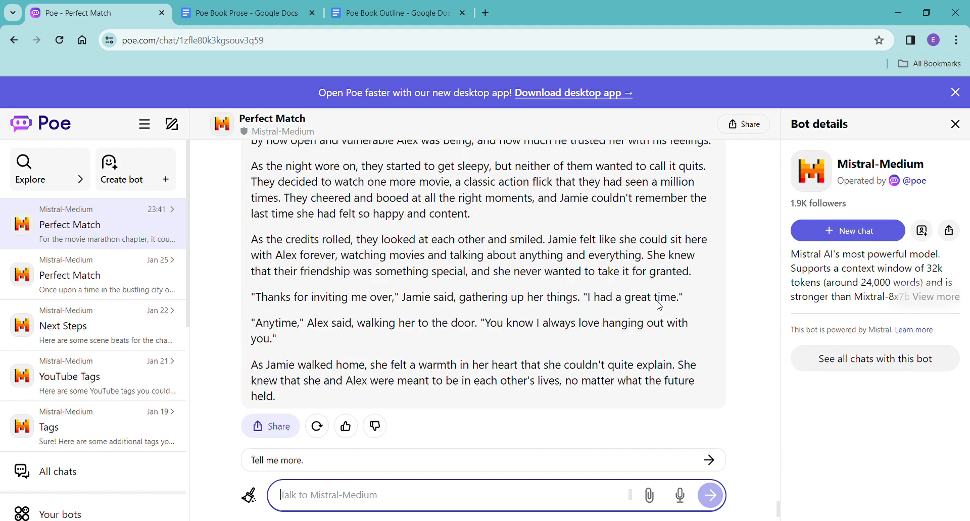
pyautogui.scroll(2, 662, 306)
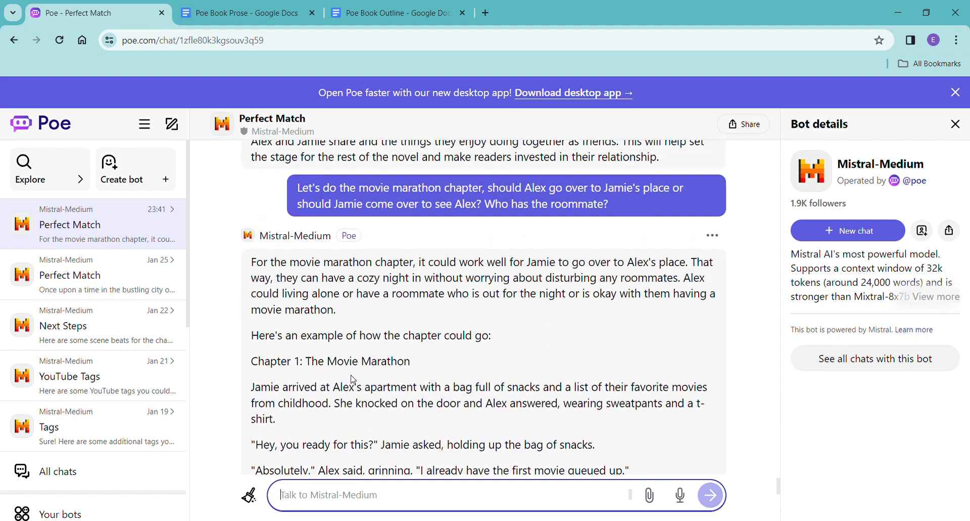
# Search the Poe Book Outline document for "roommate" to check which character has one, and return to the document's beginning.
pyautogui.click(398, 12)
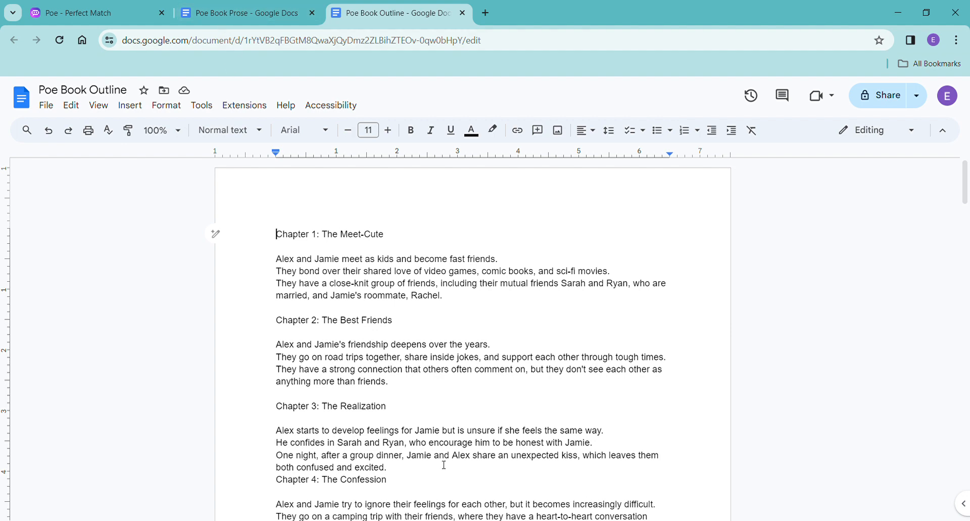
pyautogui.hotkey('ctrl', 'f')
pyautogui.write('room')
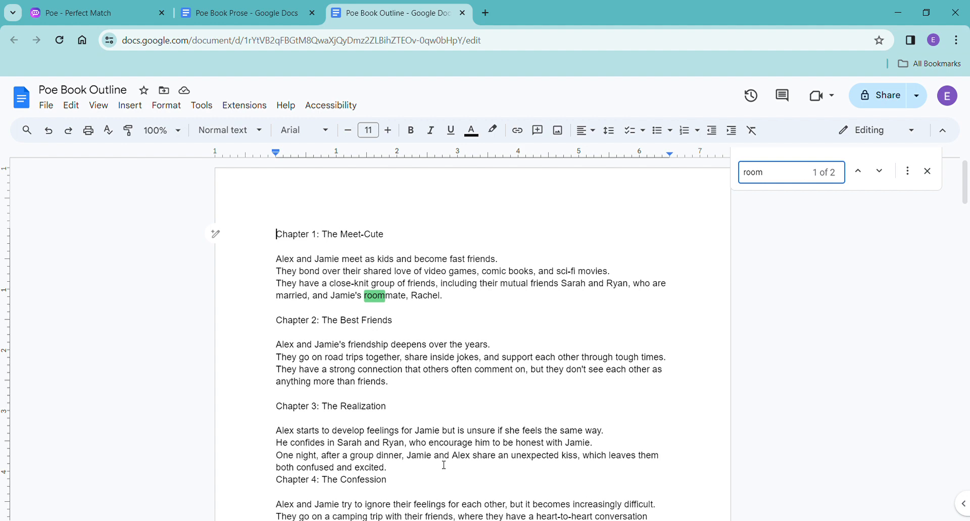
pyautogui.write('mate')
pyautogui.press('Return')
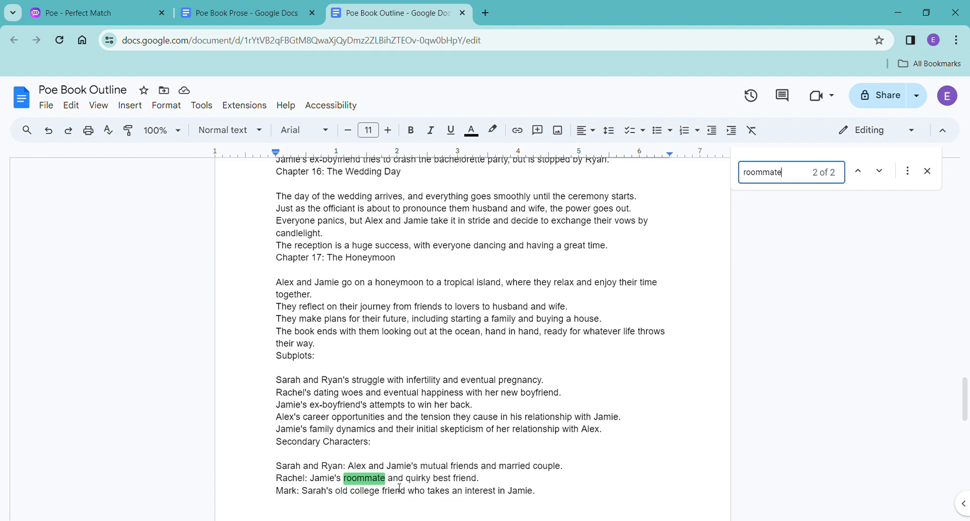
pyautogui.click(928, 171)
pyautogui.scroll(6, 291, 460)
pyautogui.scroll(15, 291, 460)
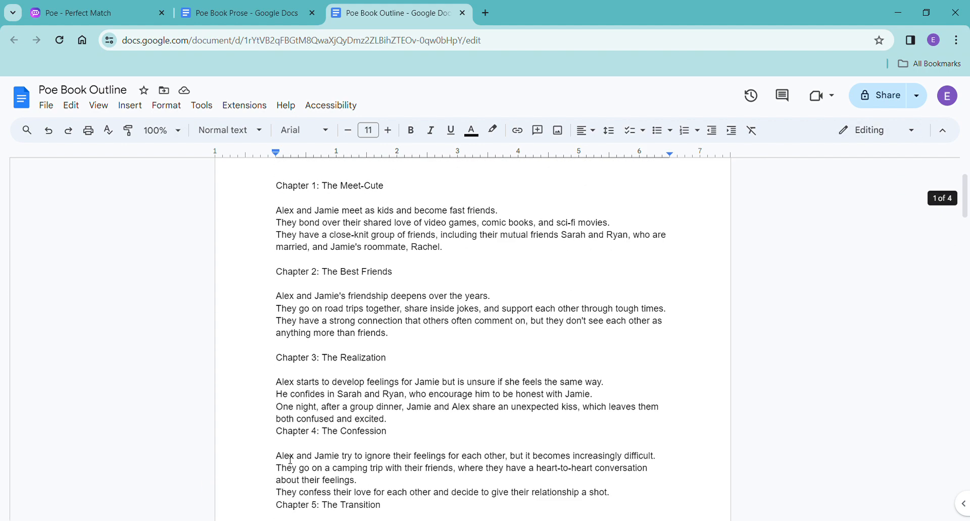
pyautogui.click(298, 399)
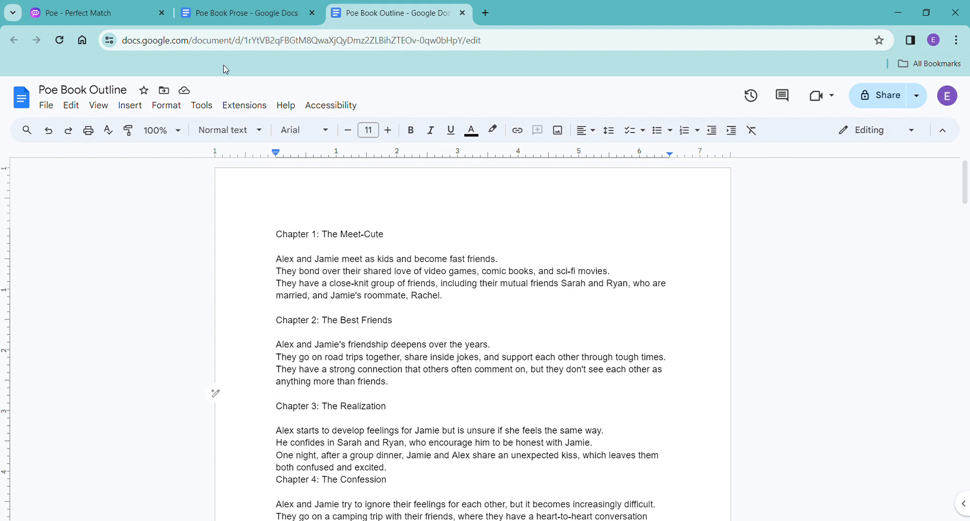
# Copy the chapter text from "Chapter 1: The Movie Marathon" to its end in the Poe chat into the Poe Book Prose document.
pyautogui.click(91, 12)
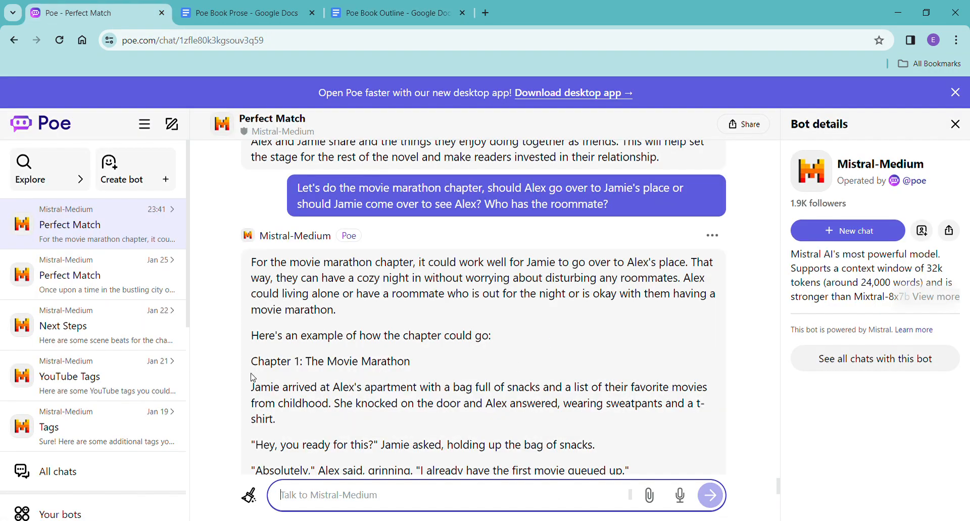
pyautogui.moveTo(251, 359); pyautogui.dragTo(492, 462)
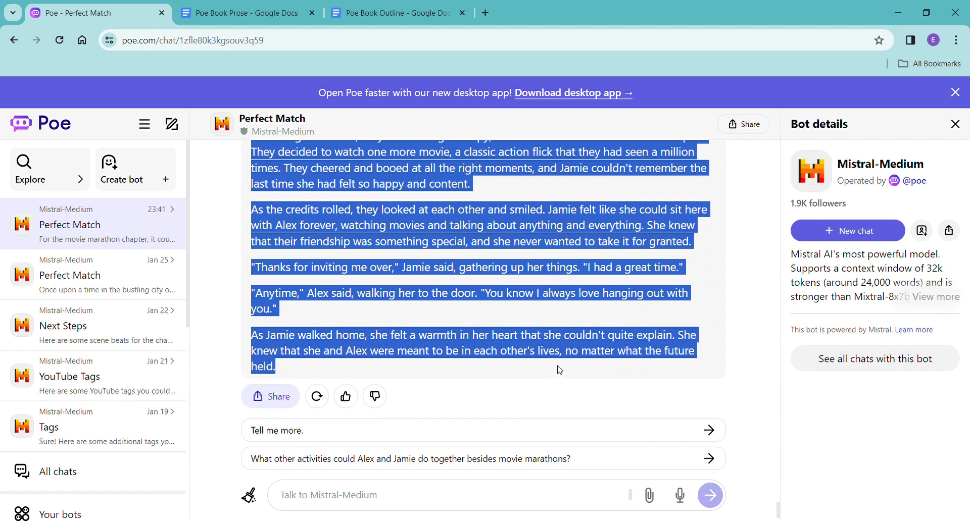
pyautogui.click(237, 12)
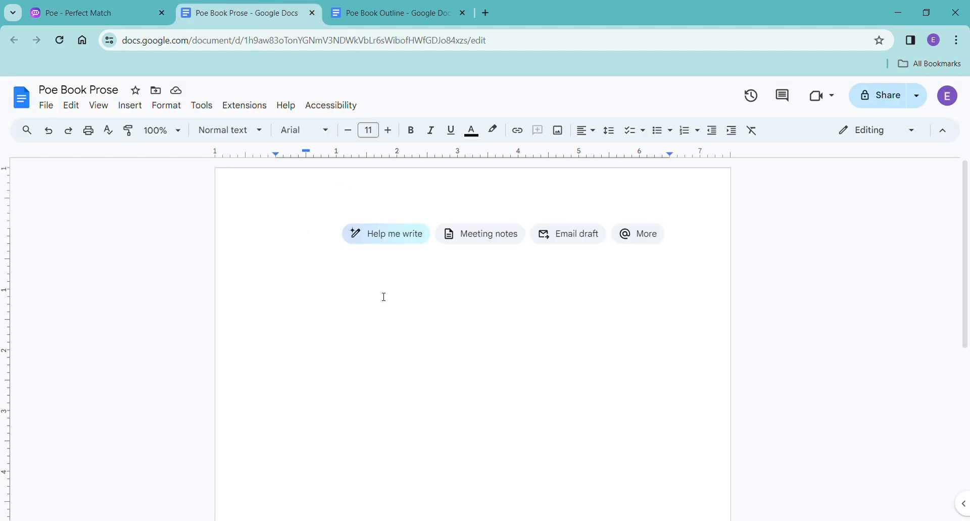
pyautogui.hotkey('ctrl', 'v')
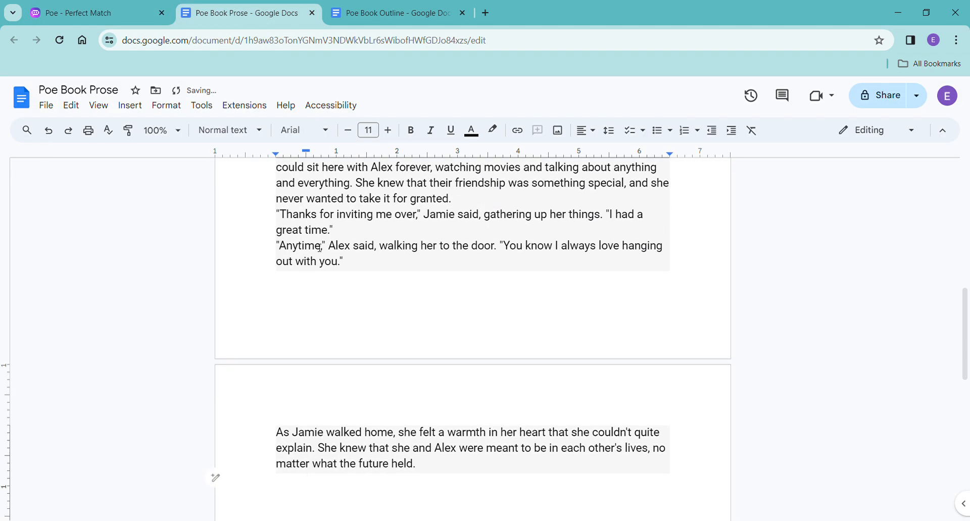
# Undo the formatted paste and insert the copied chapter into Poe Book Prose as unformatted text.
pyautogui.hotkey('ctrl', 'z')
pyautogui.rightClick(311, 205)
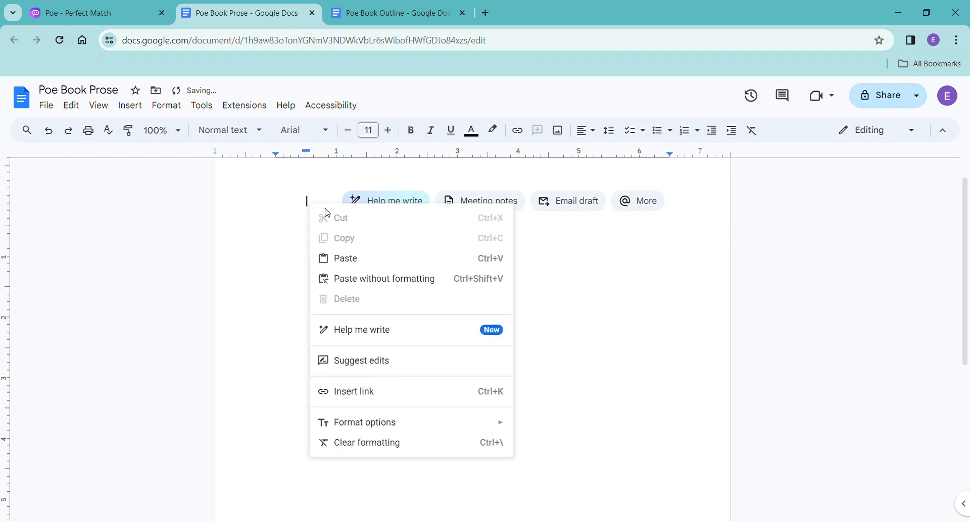
pyautogui.click(362, 279)
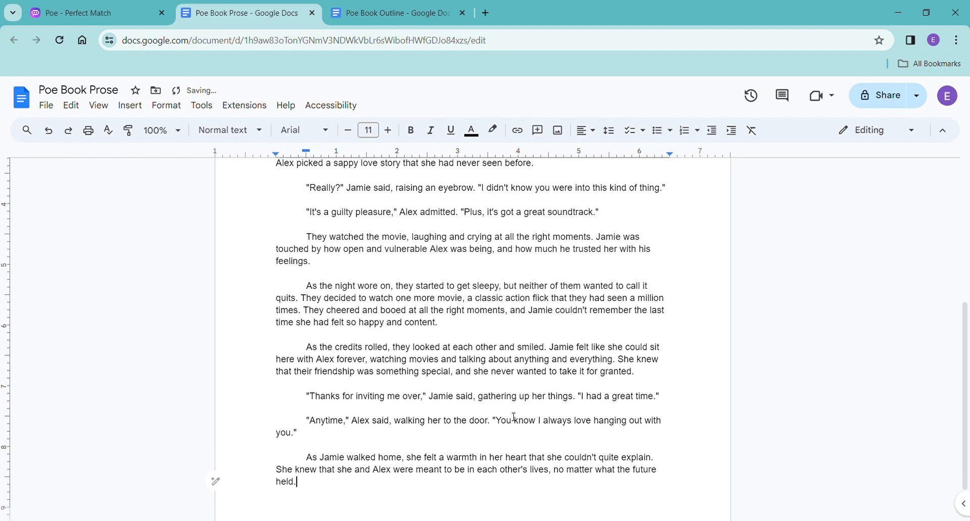
pyautogui.scroll(5, 514, 417)
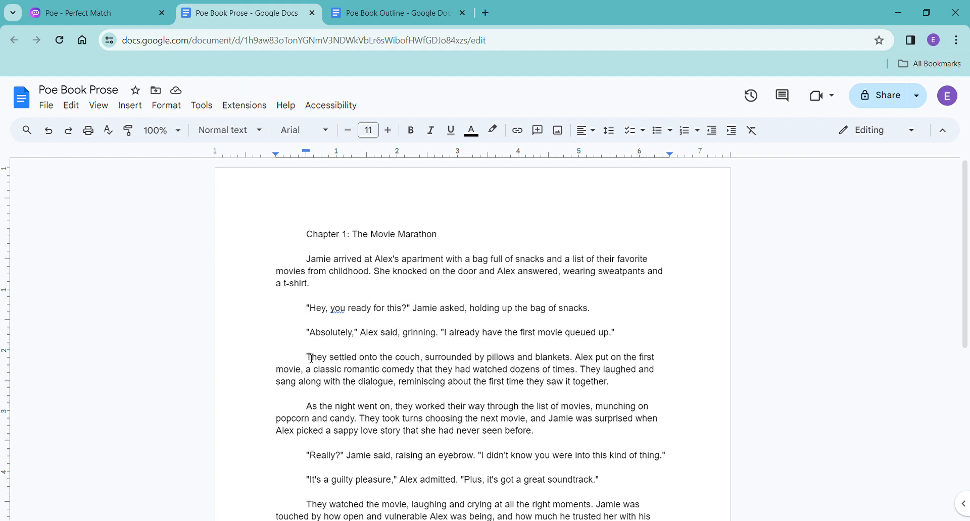
# Copy the opening paragraph about Jamie arriving at Alex's apartment, through "wearing sweatpants and a t-shirt.".
pyautogui.moveTo(310, 359); pyautogui.dragTo(641, 392)
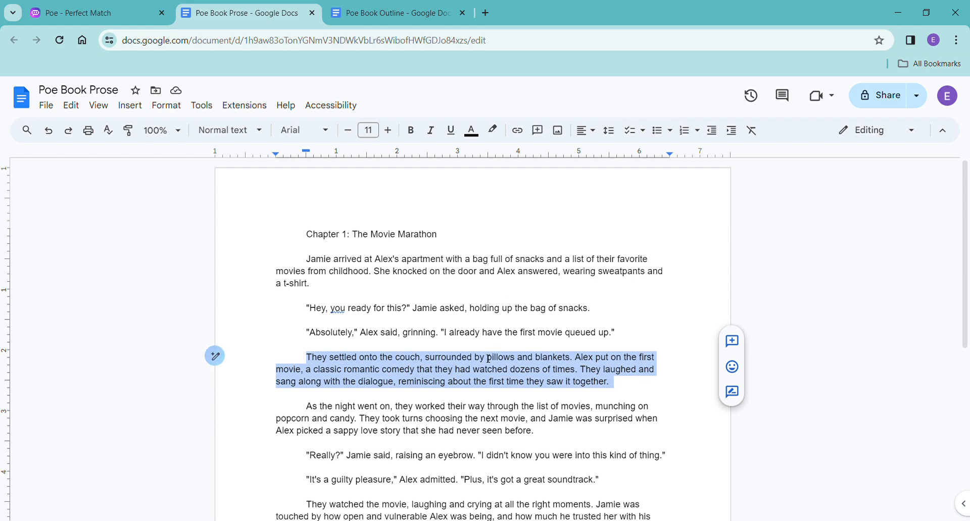
pyautogui.scroll(-6, 461, 454)
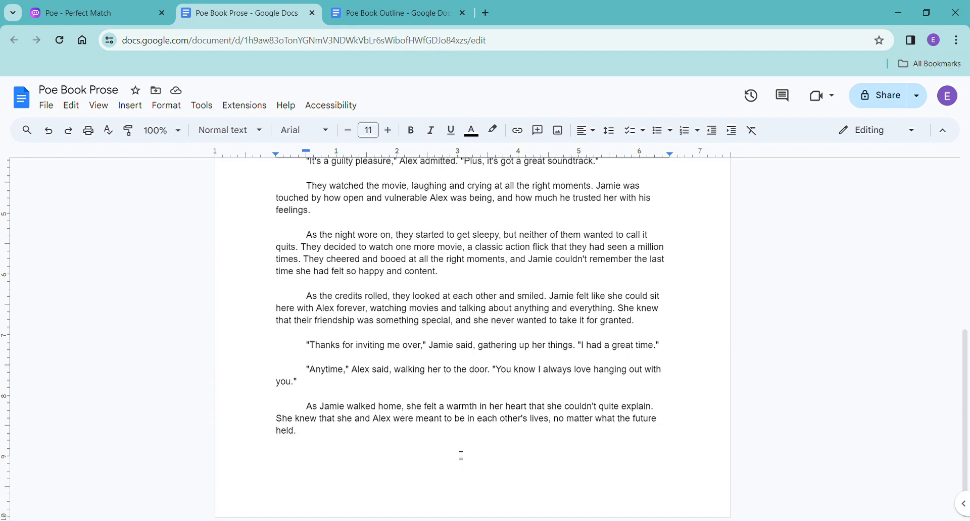
pyautogui.scroll(6, 461, 454)
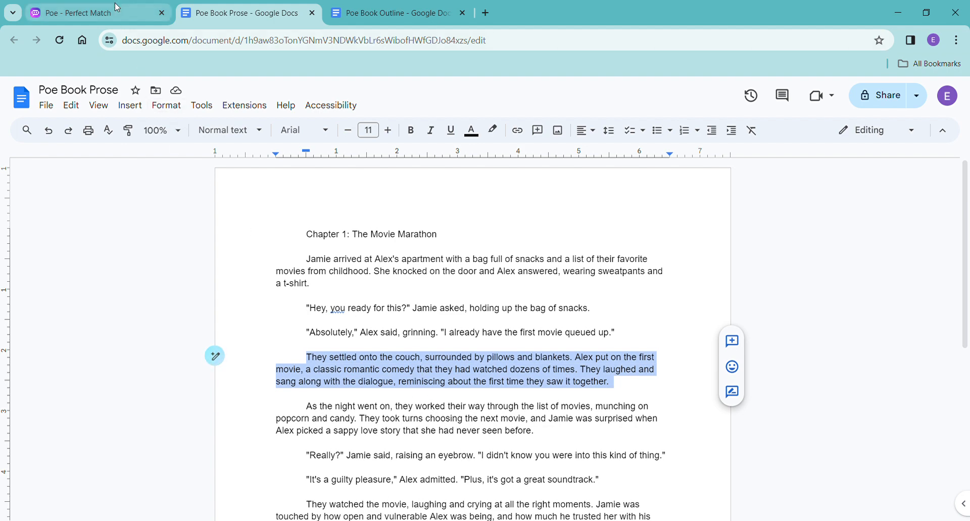
pyautogui.click(318, 268)
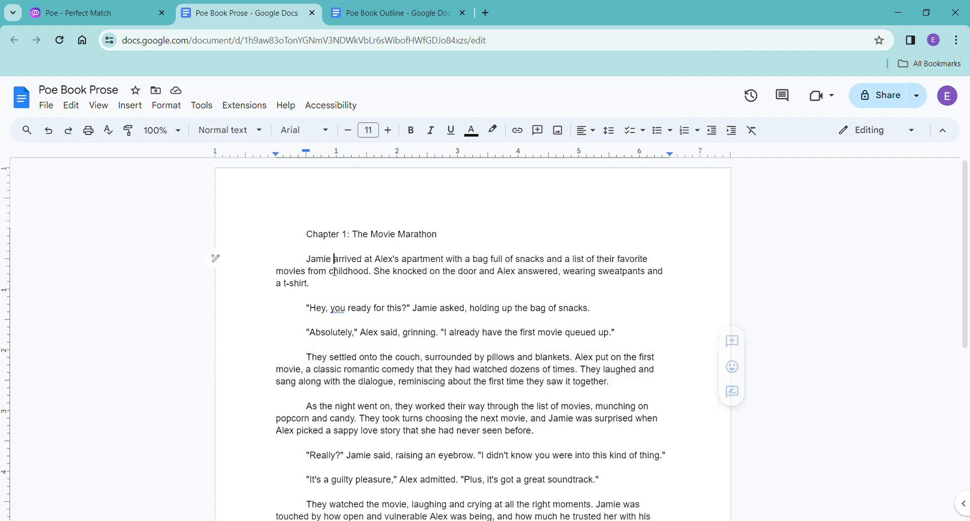
pyautogui.moveTo(314, 263); pyautogui.dragTo(336, 289)
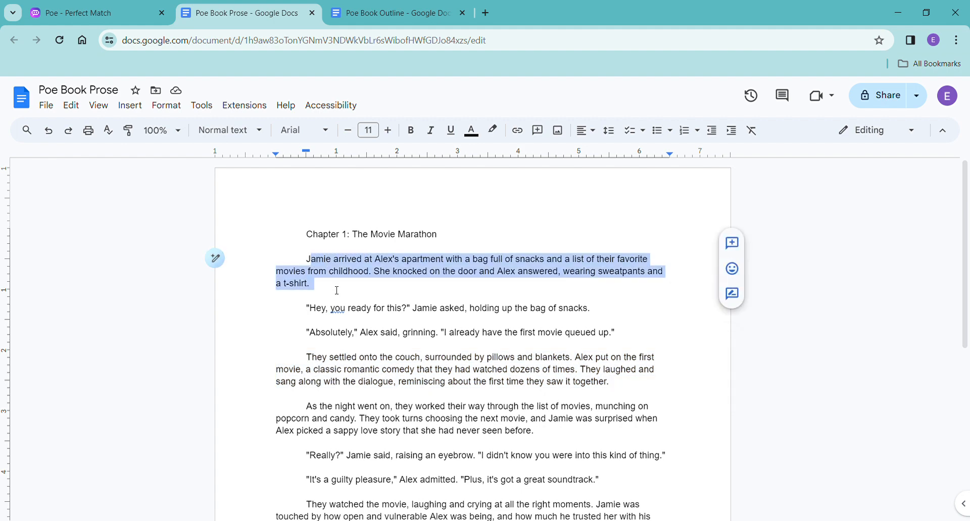
pyautogui.moveTo(307, 247); pyautogui.dragTo(314, 285)
pyautogui.hotkey('ctrl', 'c')
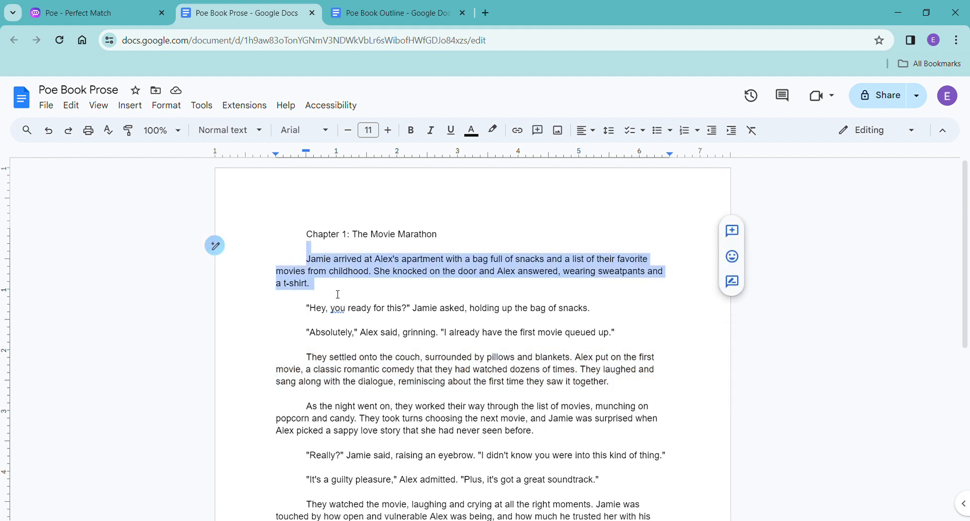
# In the Poe chat, write "please show this, don't tell it, include sensory details and don't include a lot of flowery details -" followed by the copied paragraph.
pyautogui.click(91, 13)
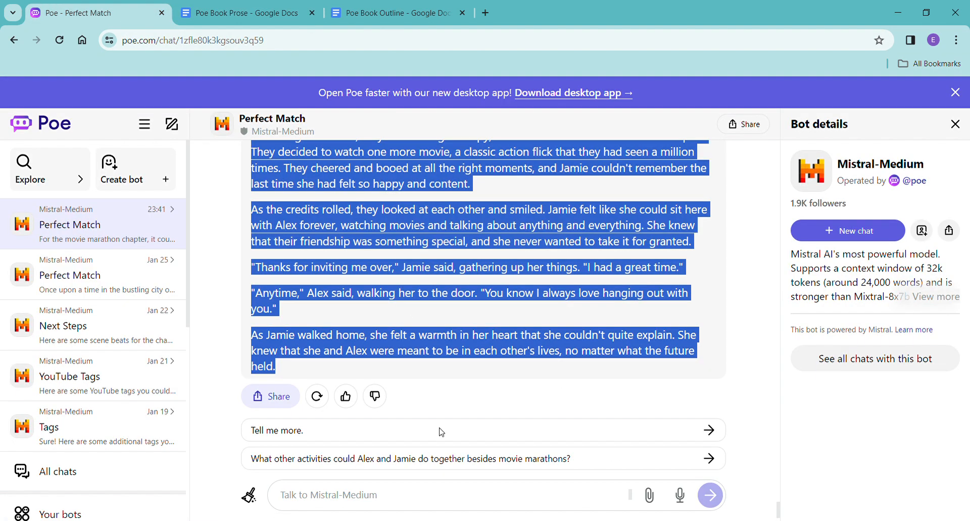
pyautogui.click(389, 500)
pyautogui.write('p')
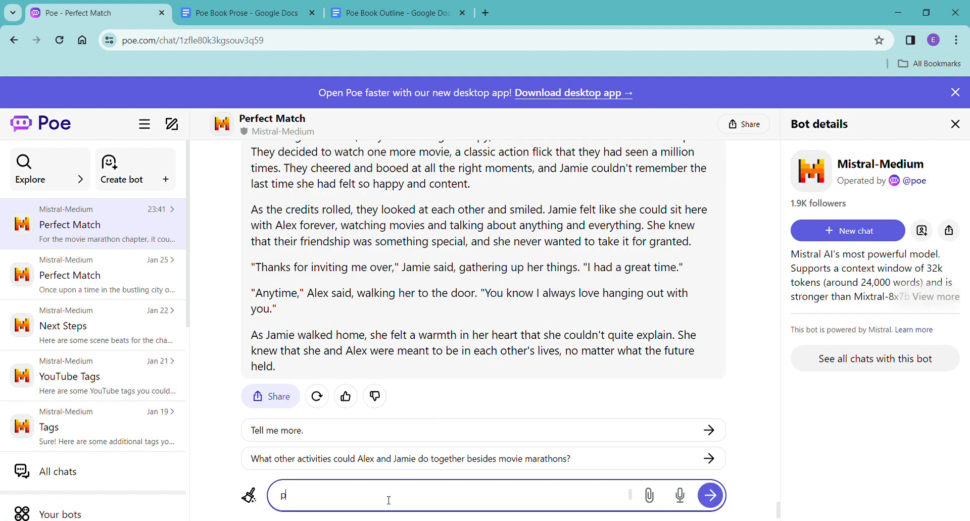
pyautogui.write("lease show this, don't tell it, include sensor")
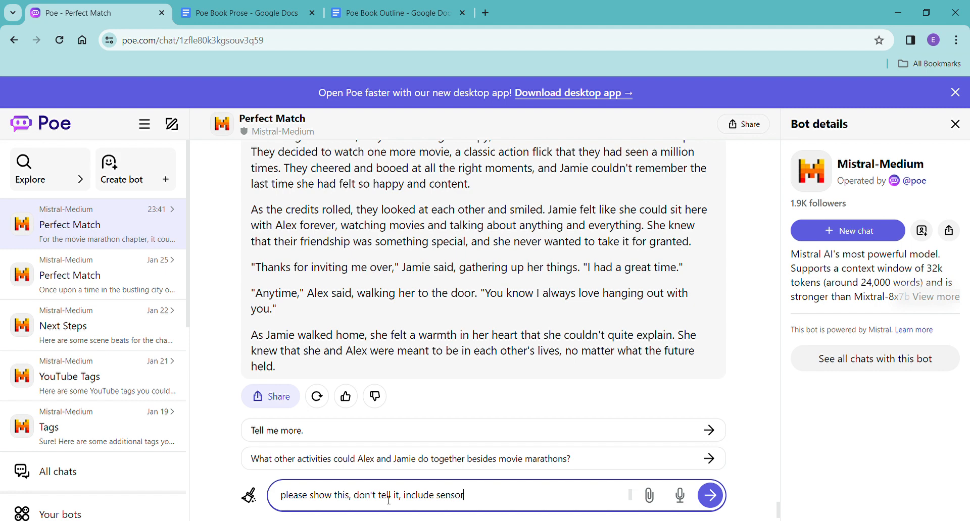
pyautogui.write("y details and don't include a lot")
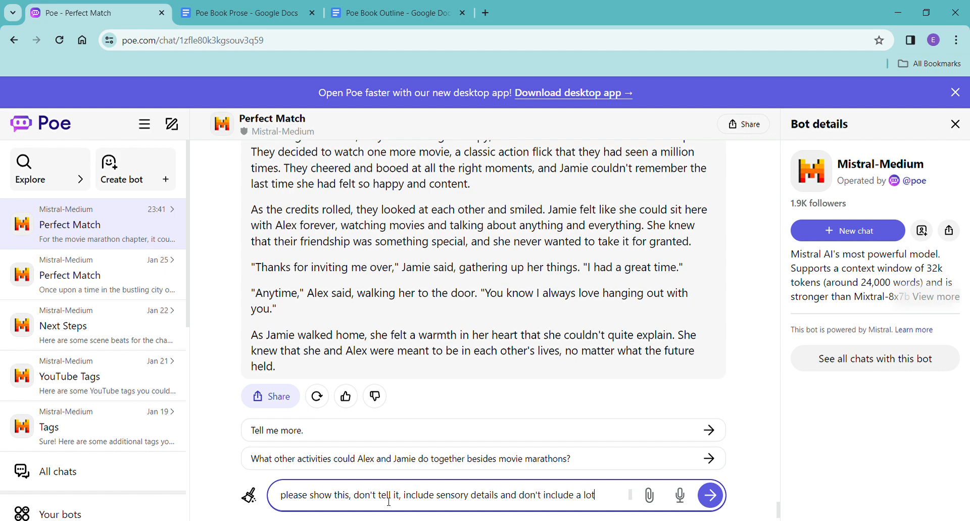
pyautogui.write(' of flowery d')
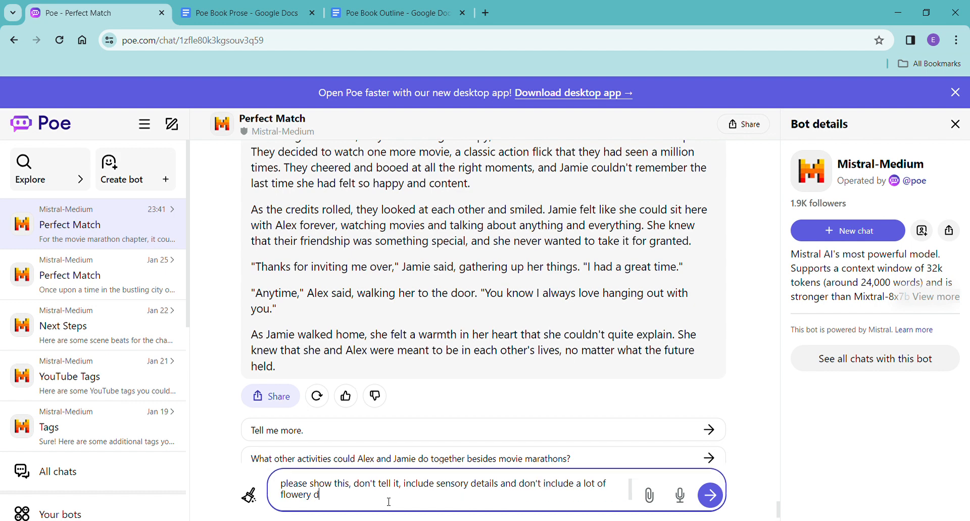
pyautogui.write('etails -')
pyautogui.hotkey('ctrl', 'v')
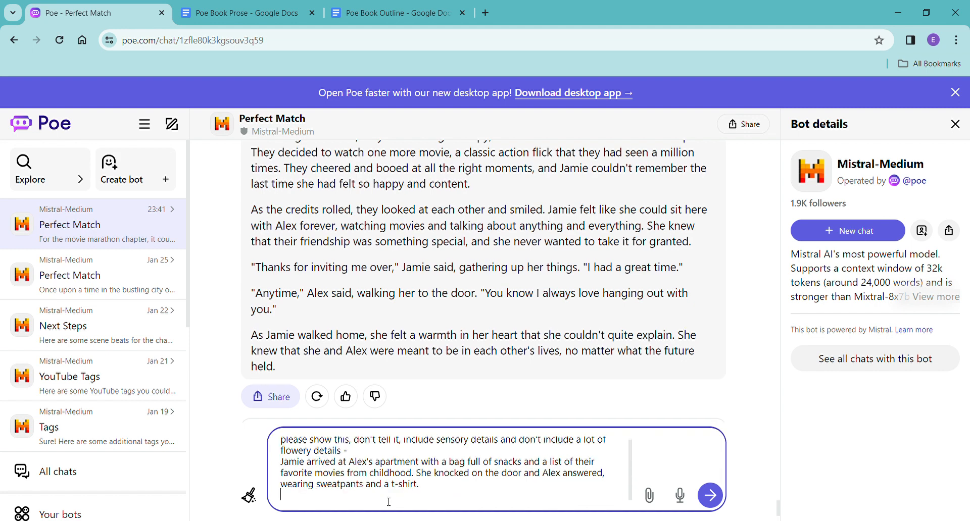
# Change "flowery details" to "flowery language" in the prompt and send it to Mistral-Medium.
pyautogui.moveTo(313, 450); pyautogui.dragTo(345, 453)
pyautogui.write('language')
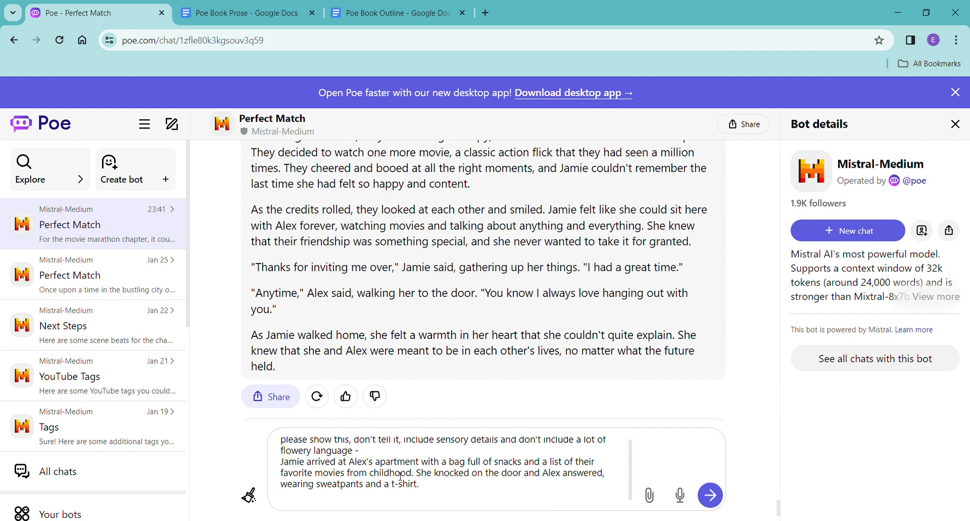
pyautogui.moveTo(438, 486); pyautogui.dragTo(249, 465)
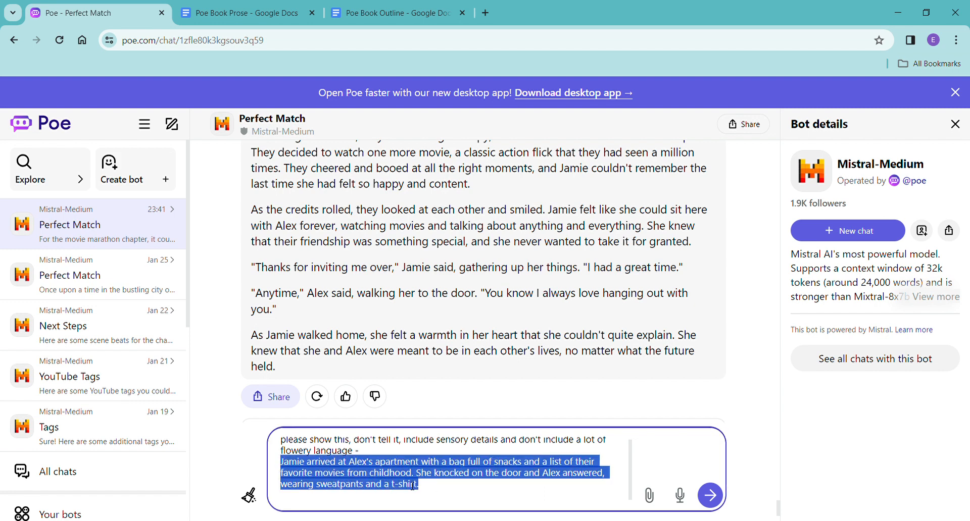
pyautogui.click(710, 496)
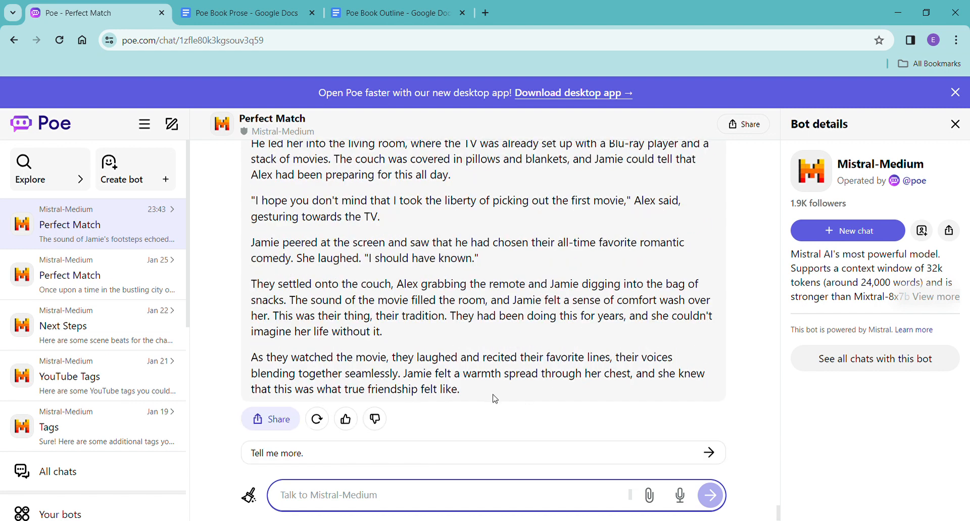
# Copy the bot's full expanded scene and replace the selected opening paragraph in Poe Book Prose with it as unformatted text.
pyautogui.scroll(2, 446, 383)
pyautogui.scroll(6, 445, 382)
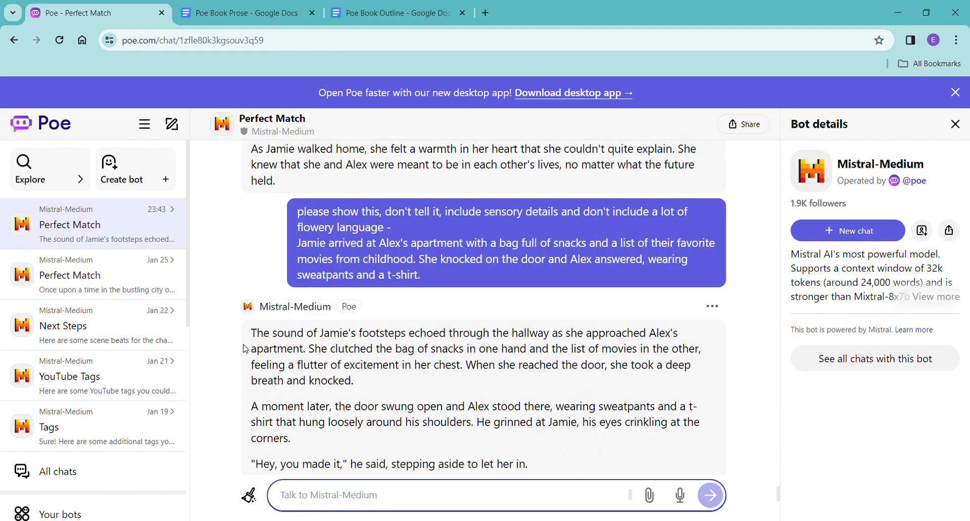
pyautogui.moveTo(252, 340); pyautogui.dragTo(535, 291)
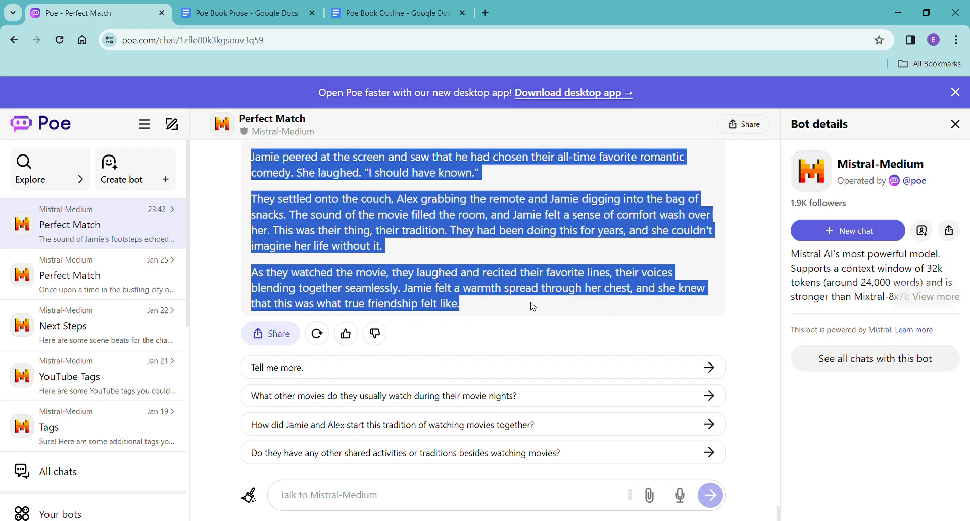
pyautogui.click(246, 14)
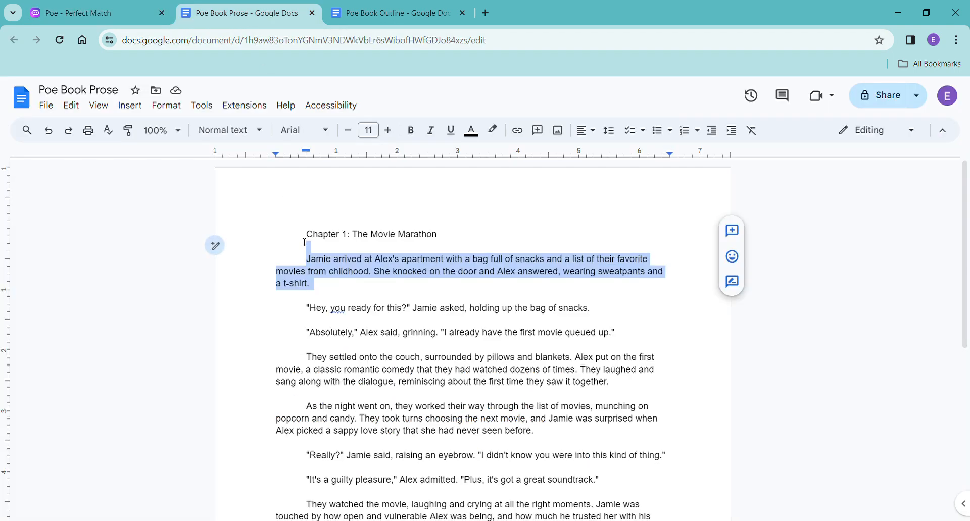
pyautogui.hotkey('ctrl', 'v')
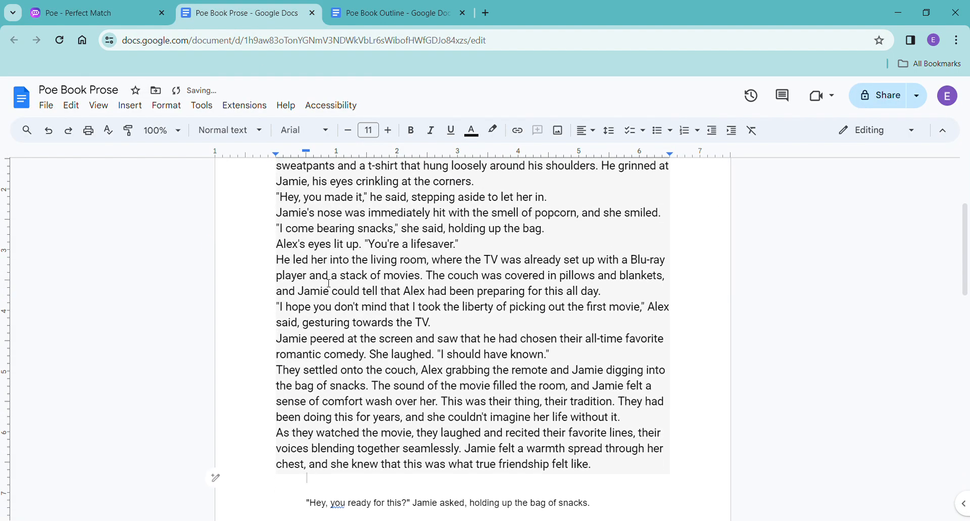
pyautogui.hotkey('ctrl', 'z')
pyautogui.rightClick(332, 194)
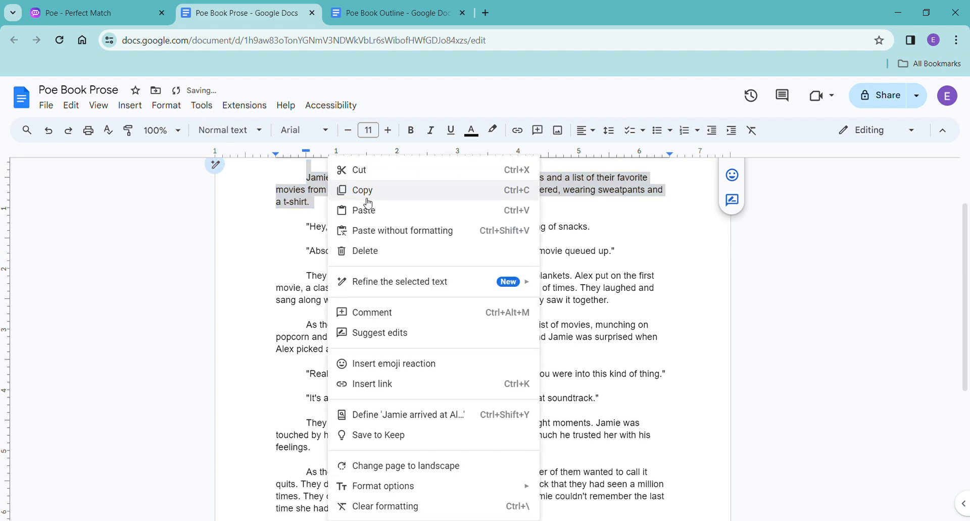
pyautogui.click(381, 230)
pyautogui.scroll(5, 221, 188)
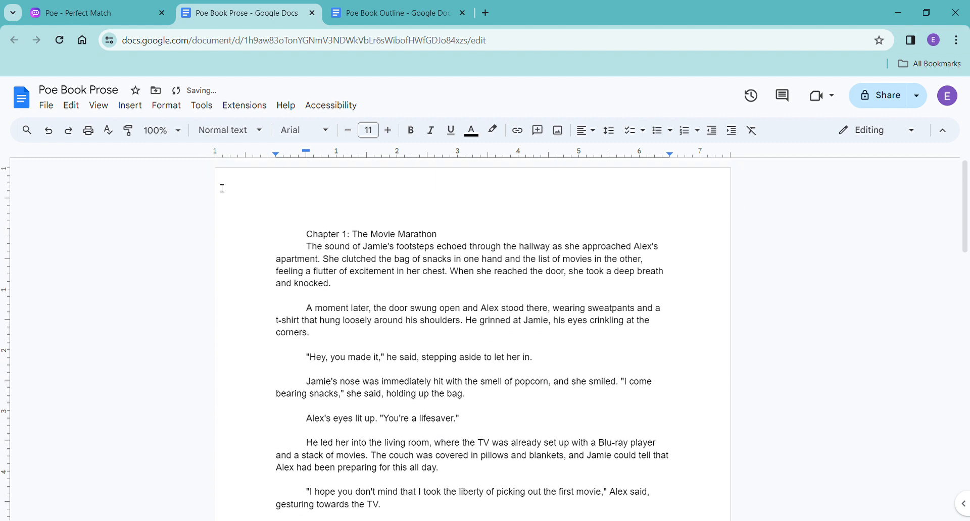
# Set the document zoom to 125% and insert a blank line below the "Chapter 1: The Movie Marathon" heading.
pyautogui.click(177, 131)
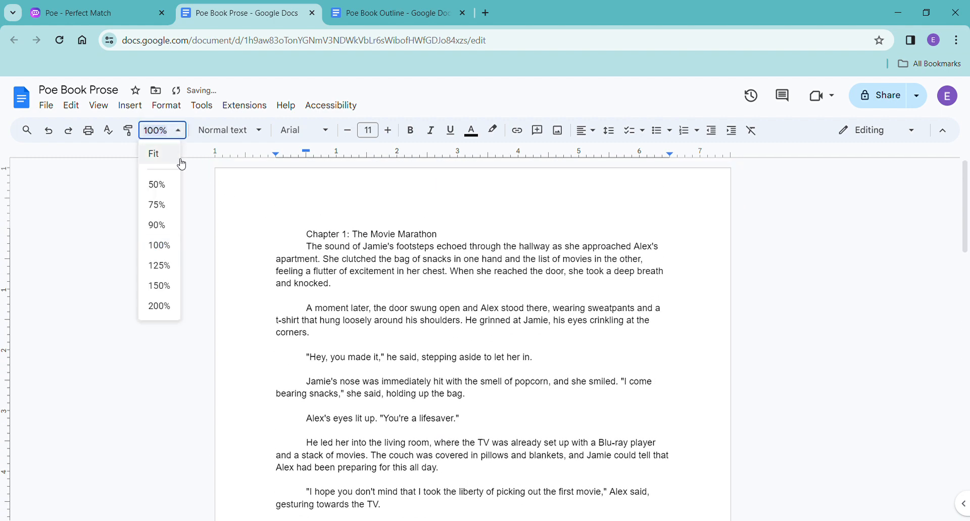
pyautogui.click(167, 277)
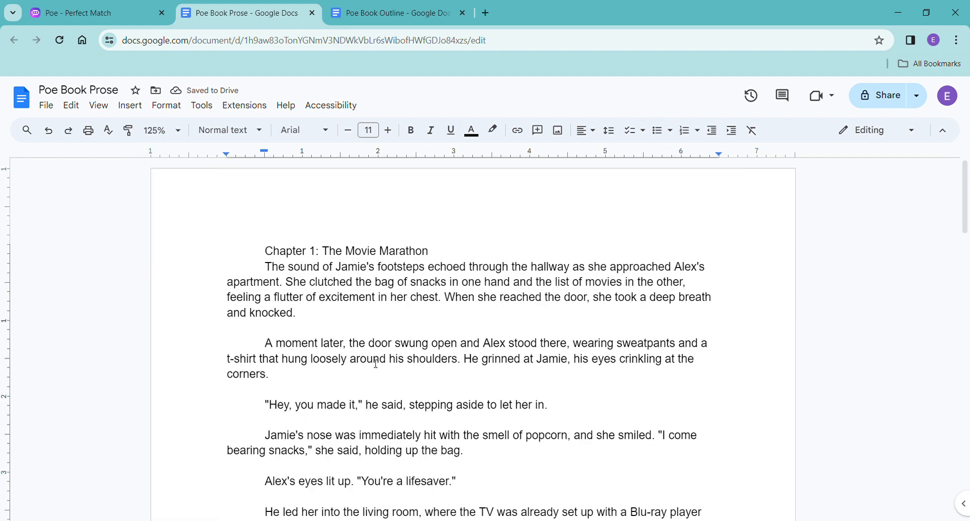
pyautogui.scroll(-1, 490, 334)
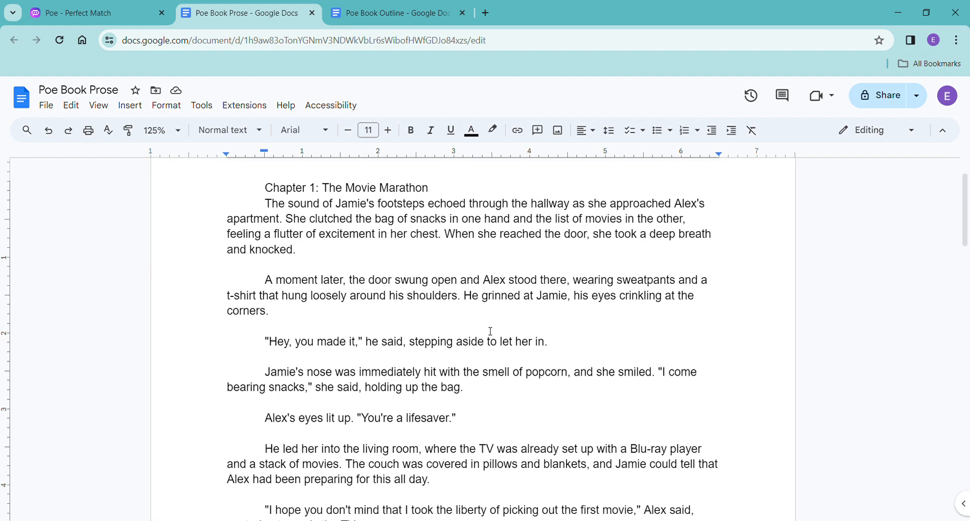
pyautogui.click(437, 192)
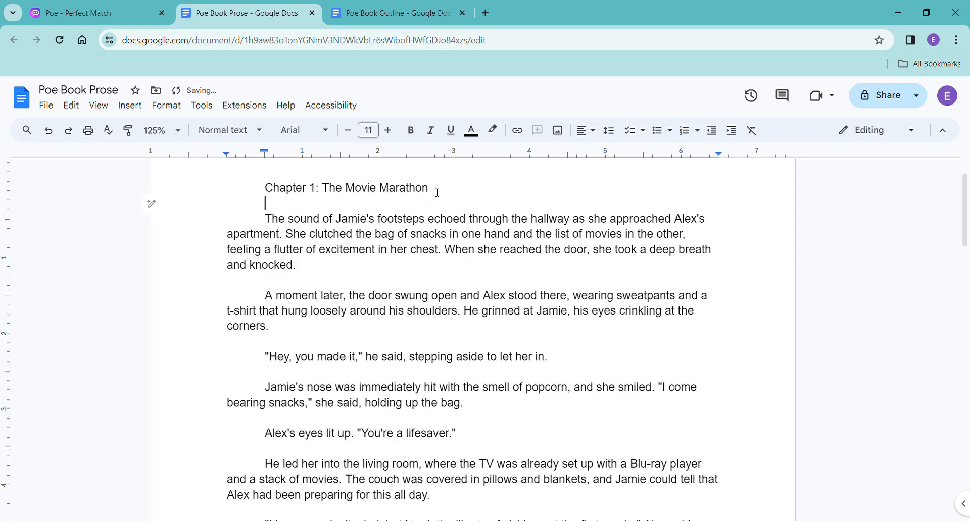
pyautogui.press('Return')
# Review chapter one and copy the told paragraph beginning "As the night wore on".
pyautogui.scroll(-7, 475, 399)
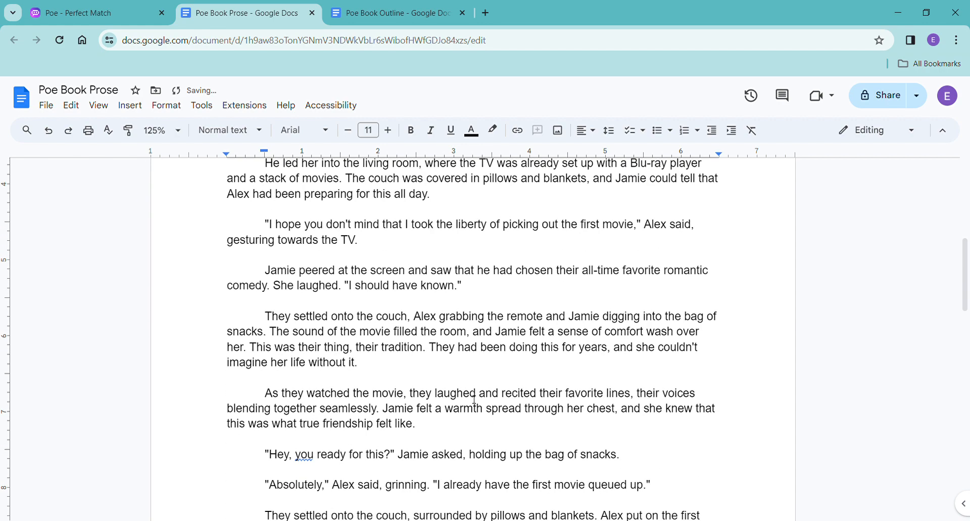
pyautogui.scroll(-7, 474, 399)
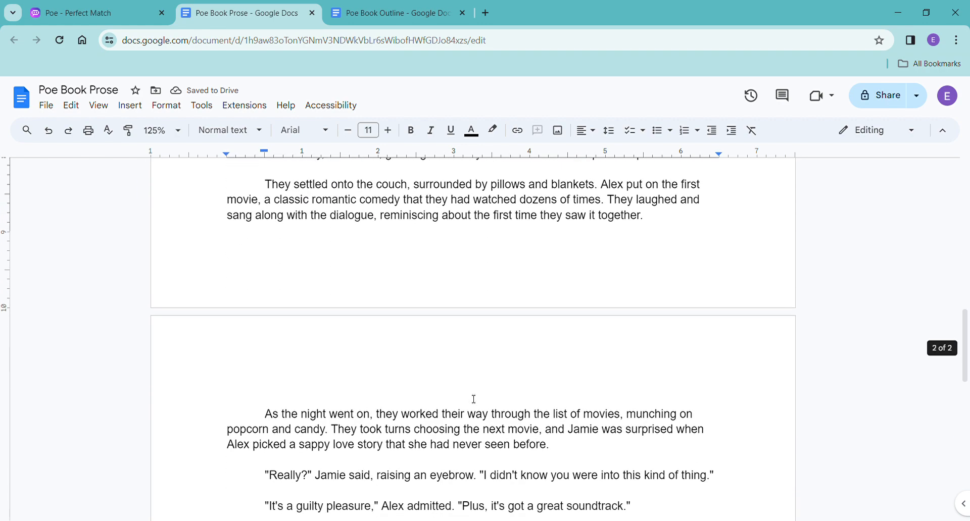
pyautogui.scroll(-3, 474, 399)
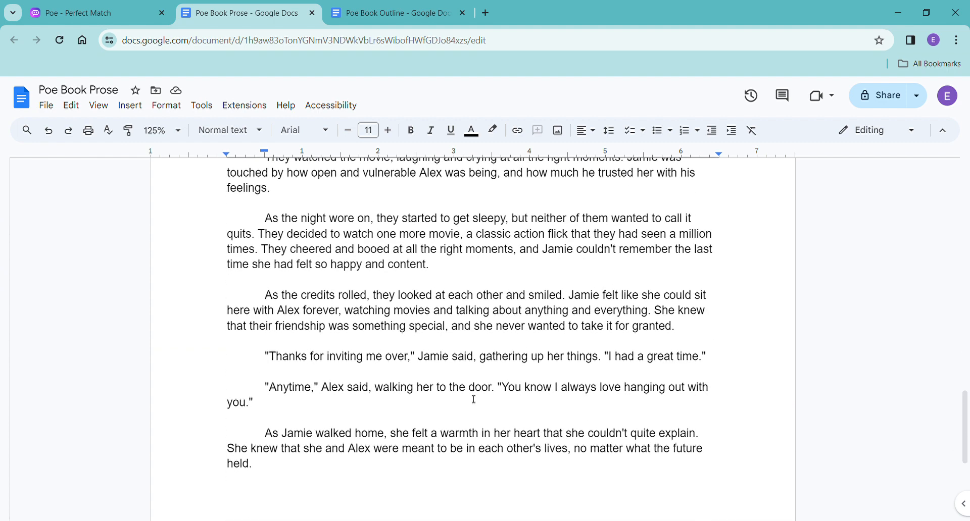
pyautogui.scroll(2, 474, 399)
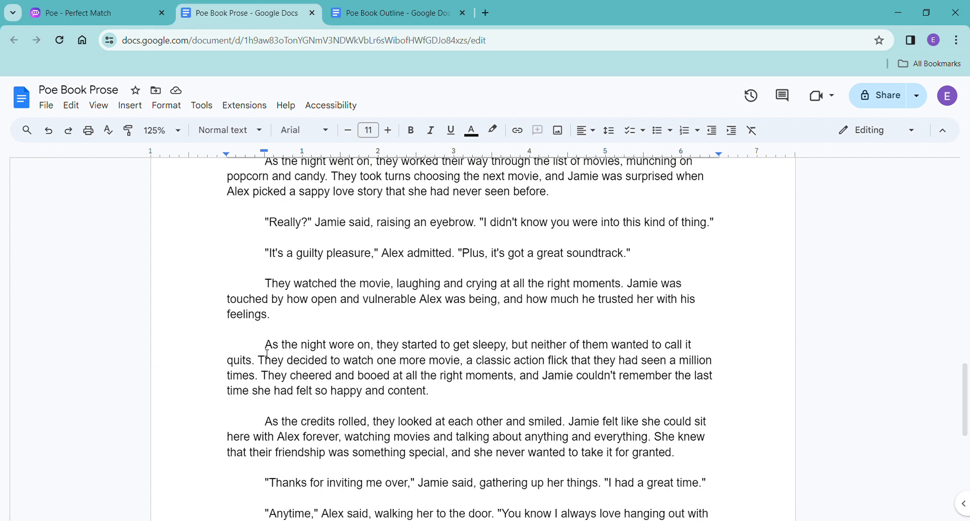
pyautogui.moveTo(266, 348); pyautogui.dragTo(511, 397)
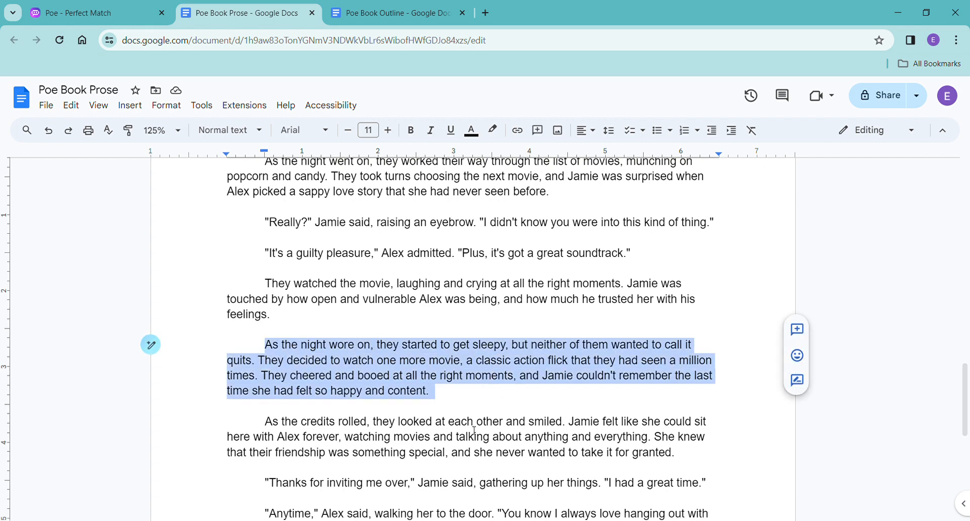
pyautogui.scroll(2, 472, 432)
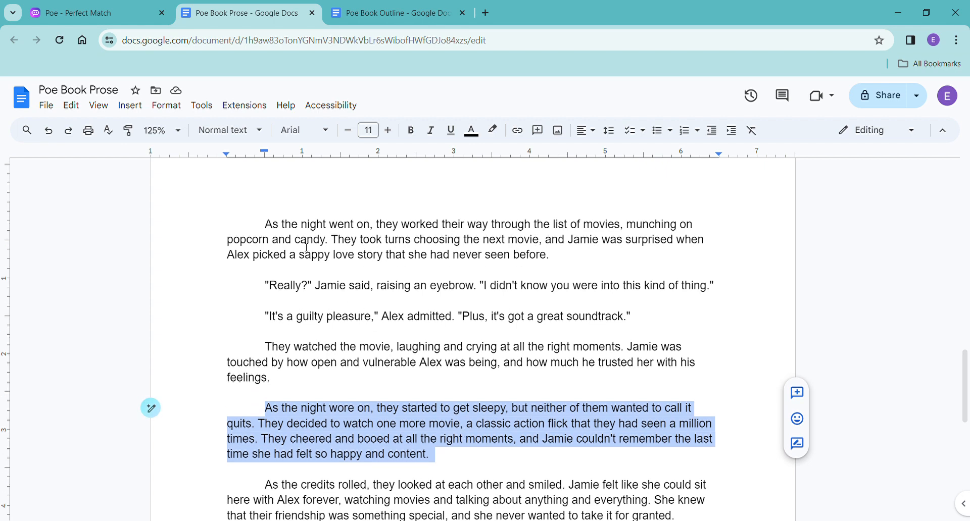
pyautogui.click(271, 236)
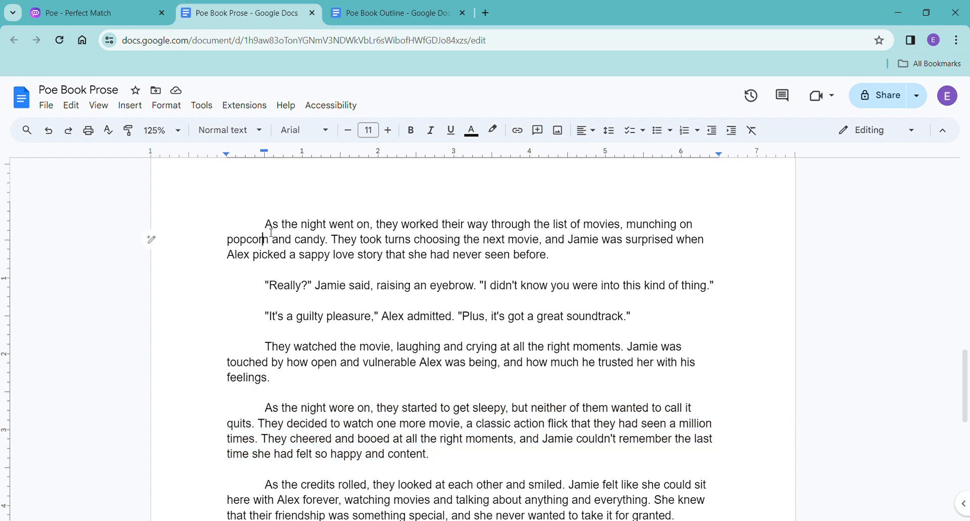
pyautogui.click(270, 222)
pyautogui.click(268, 229)
pyautogui.moveTo(268, 228); pyautogui.dragTo(566, 260)
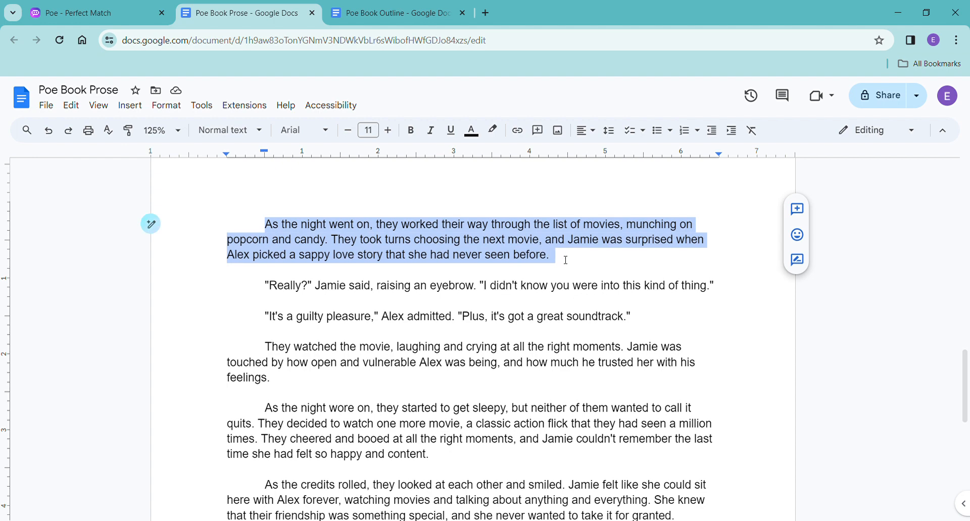
pyautogui.moveTo(265, 413); pyautogui.dragTo(550, 459)
pyautogui.hotkey('ctrl', 'c')
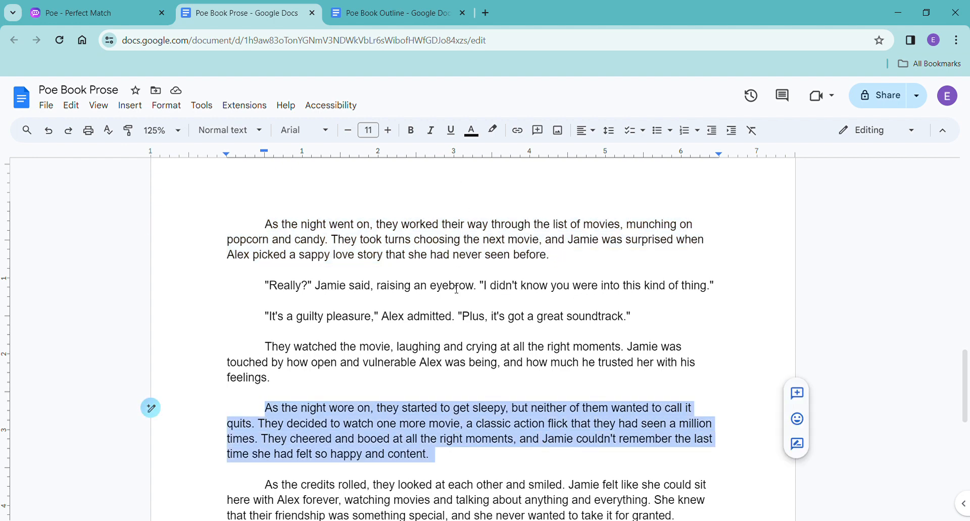
# In the Poe chat, write the prompt "please show this, don't tell it, include sensory details and don't include a lot of flowery language -".
pyautogui.click(129, 14)
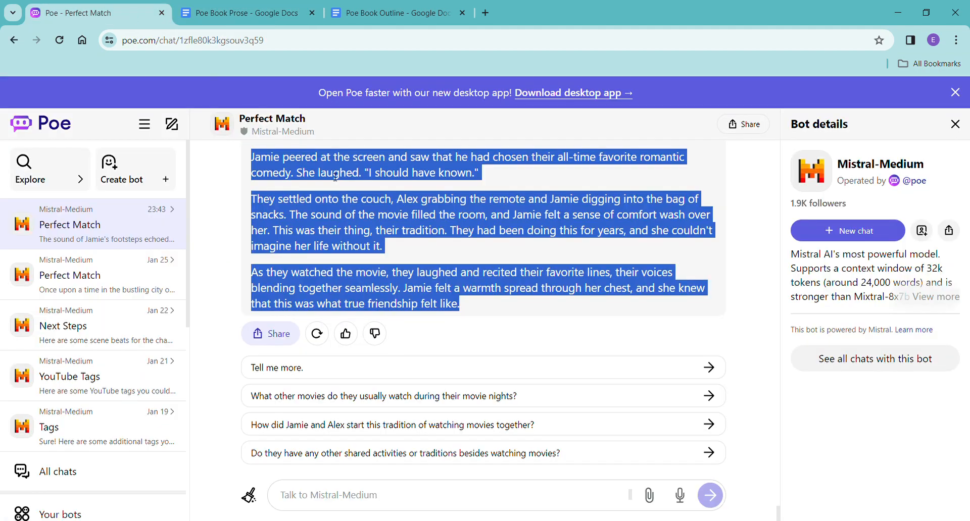
pyautogui.click(383, 497)
pyautogui.scroll(10, 383, 496)
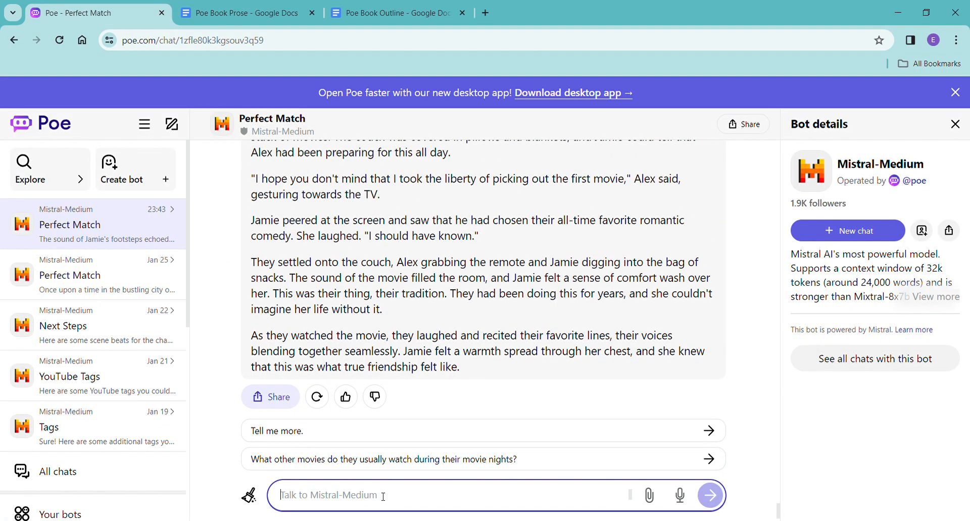
pyautogui.scroll(1, 384, 499)
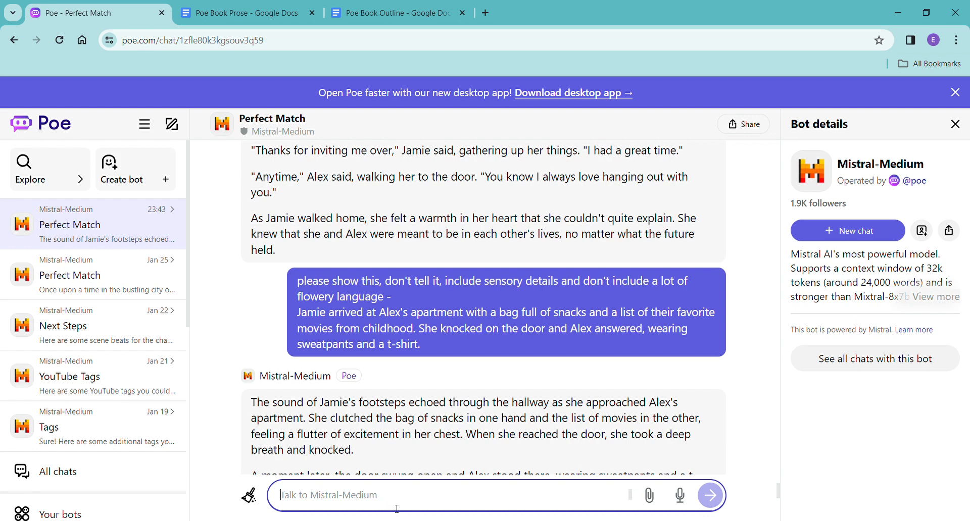
pyautogui.write('please shwo this')
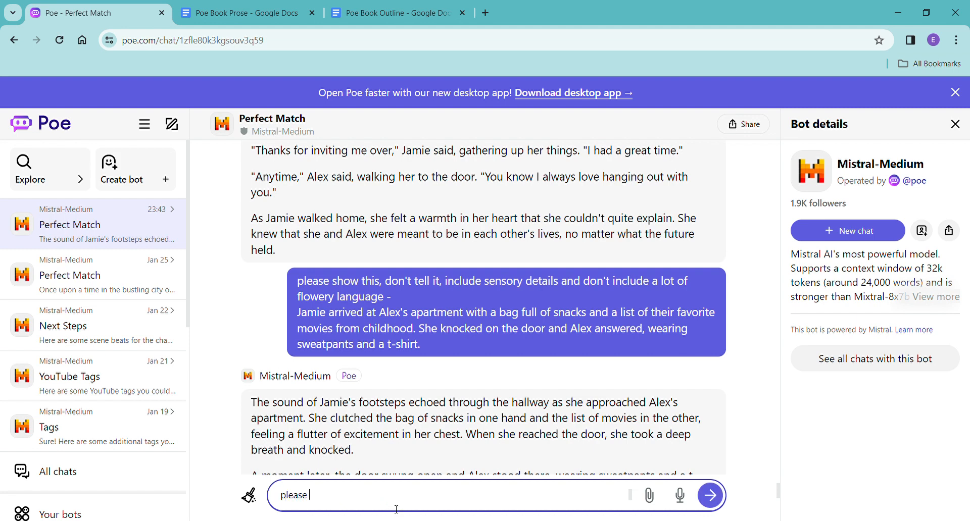
pyautogui.press('BackSpace')
pyautogui.press('BackSpace')
pyautogui.press('BackSpace')
pyautogui.press('BackSpace')
pyautogui.press('BackSpace')
pyautogui.press('BackSpace')
pyautogui.press('BackSpace')
pyautogui.write("ow this, don't tell it, include sensory")
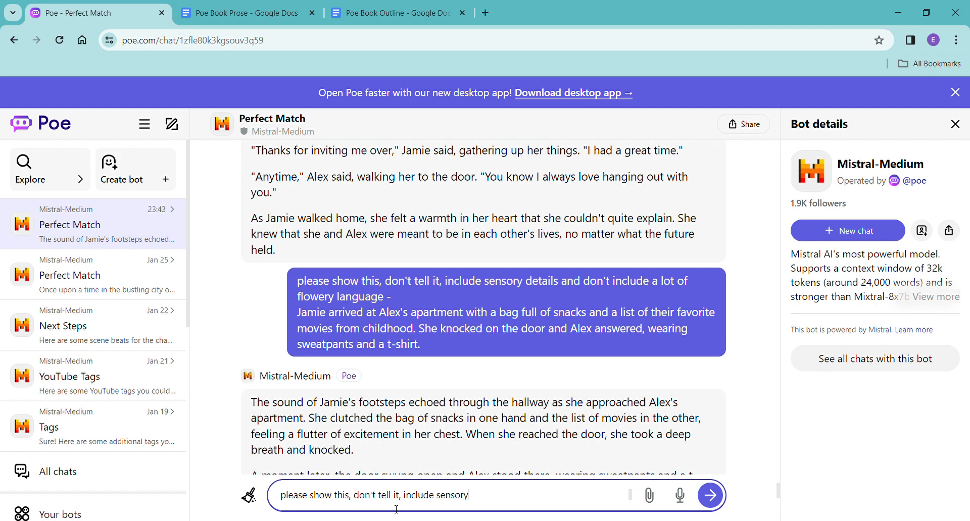
pyautogui.write(" details and don't include a")
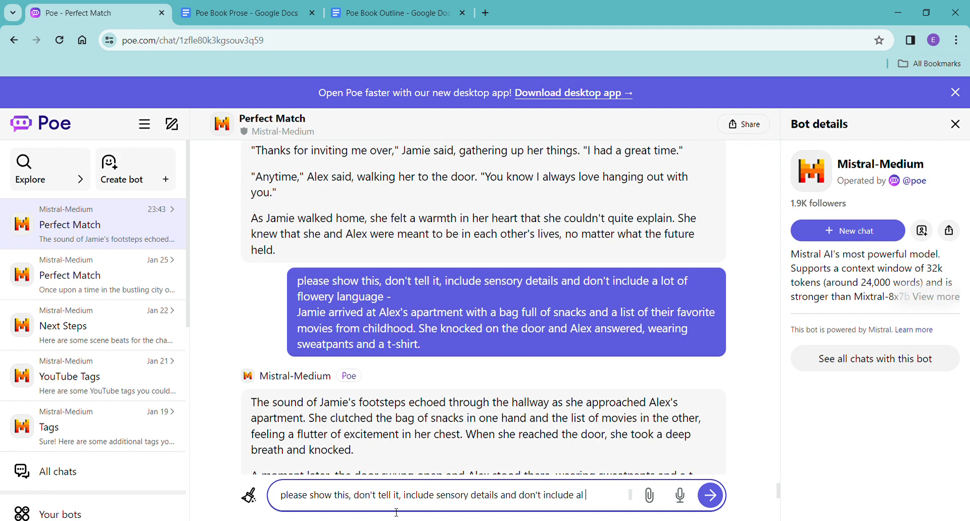
pyautogui.write(' lot of flowery language -')
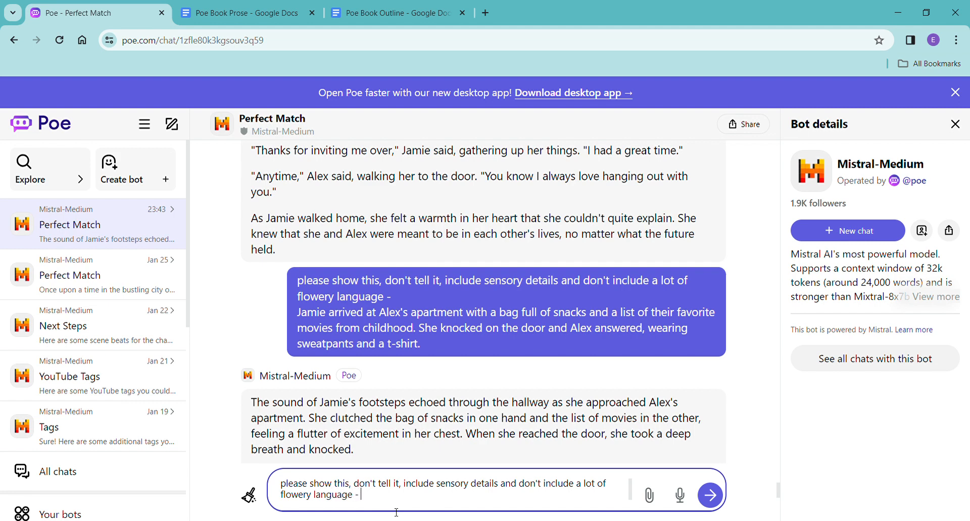
# Append the copied "As the night wore on" paragraph to the prompt and send it to Mistral-Medium.
pyautogui.hotkey('ctrl', 'v')
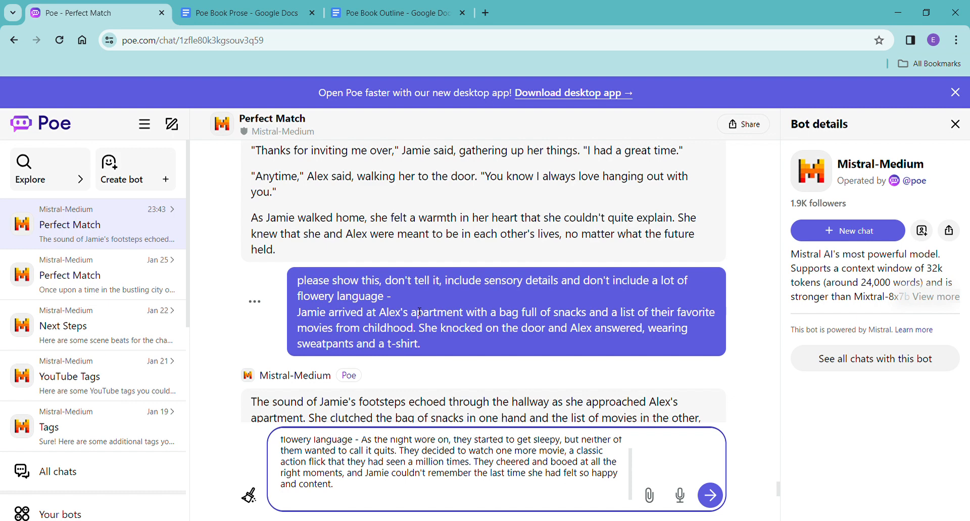
pyautogui.click(718, 498)
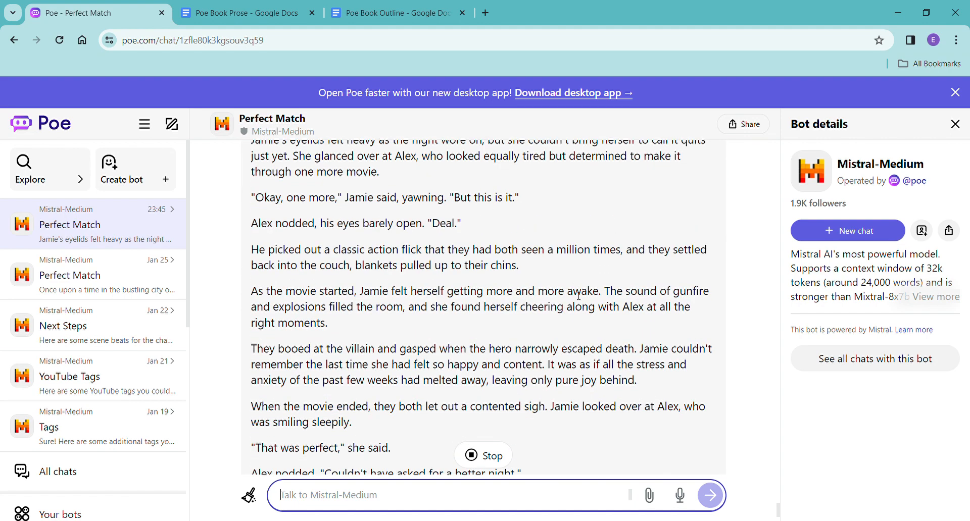
pyautogui.scroll(10, 576, 296)
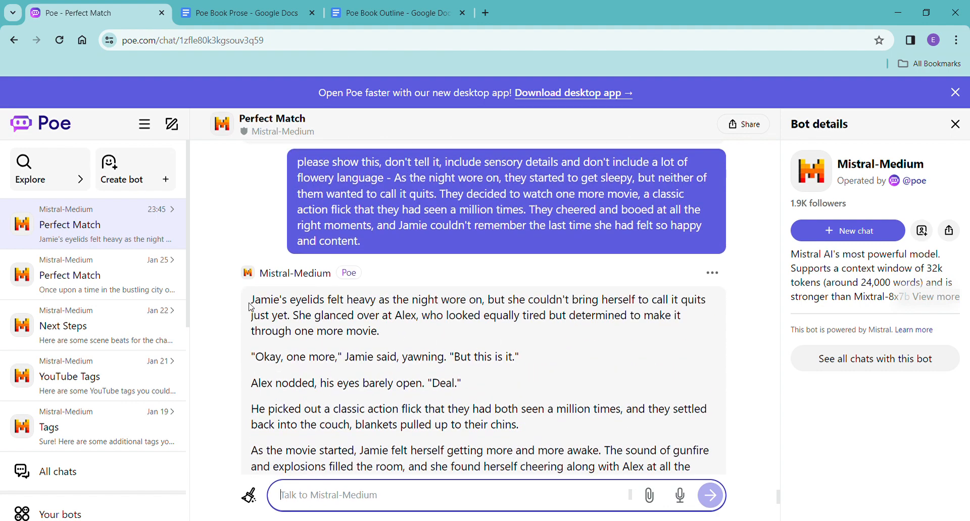
# In Poe Book Prose, set off the "As the night wore on" paragraph with extra blank lines above and below it.
pyautogui.click(243, 13)
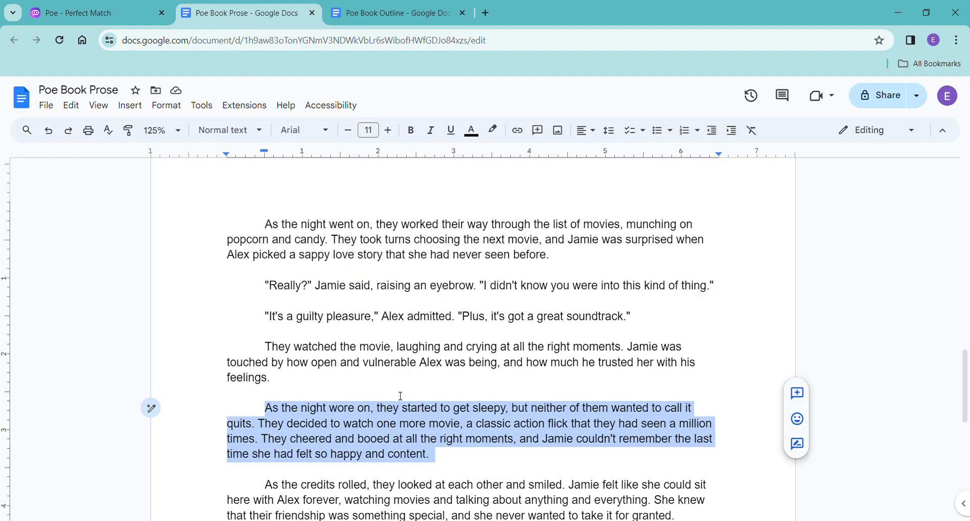
pyautogui.click(337, 386)
pyautogui.press('Return')
pyautogui.press('Return')
pyautogui.press('Return')
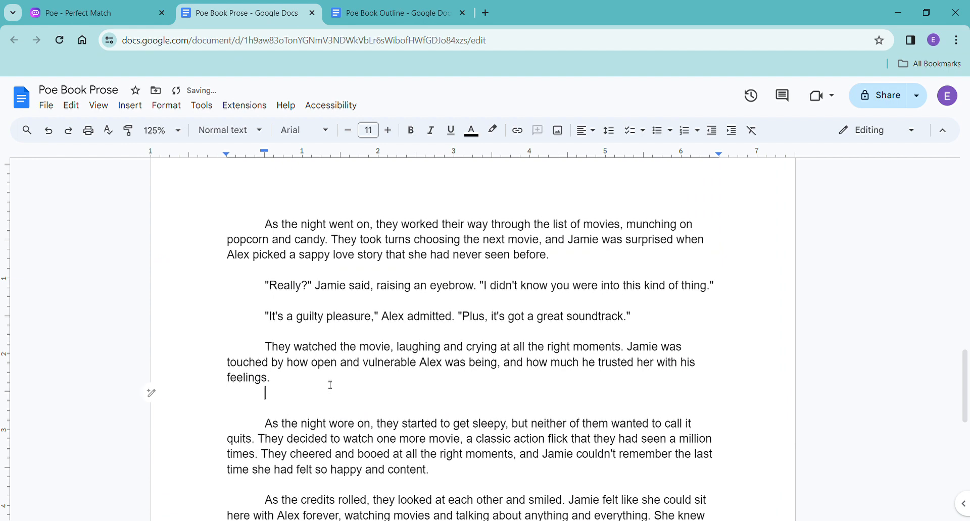
pyautogui.scroll(-3, 331, 385)
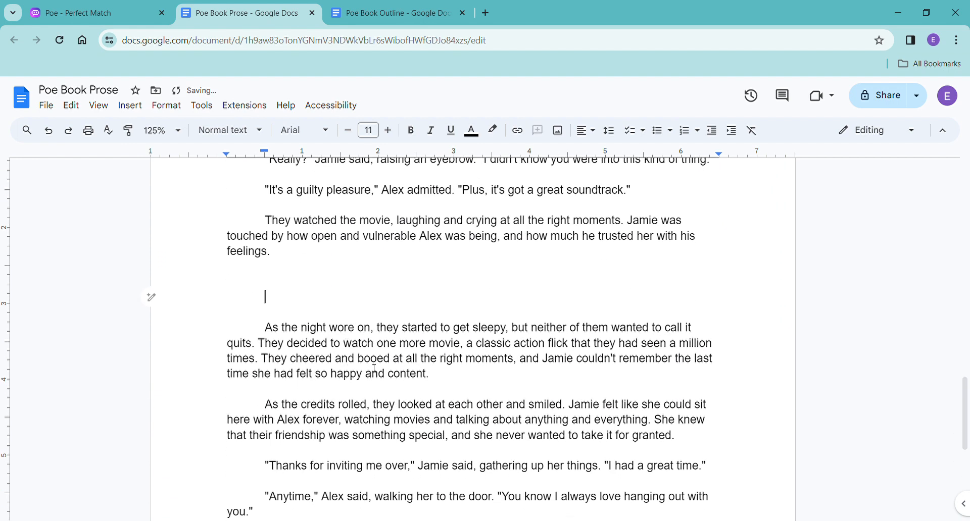
pyautogui.click(472, 378)
pyautogui.press('Return')
pyautogui.press('Return')
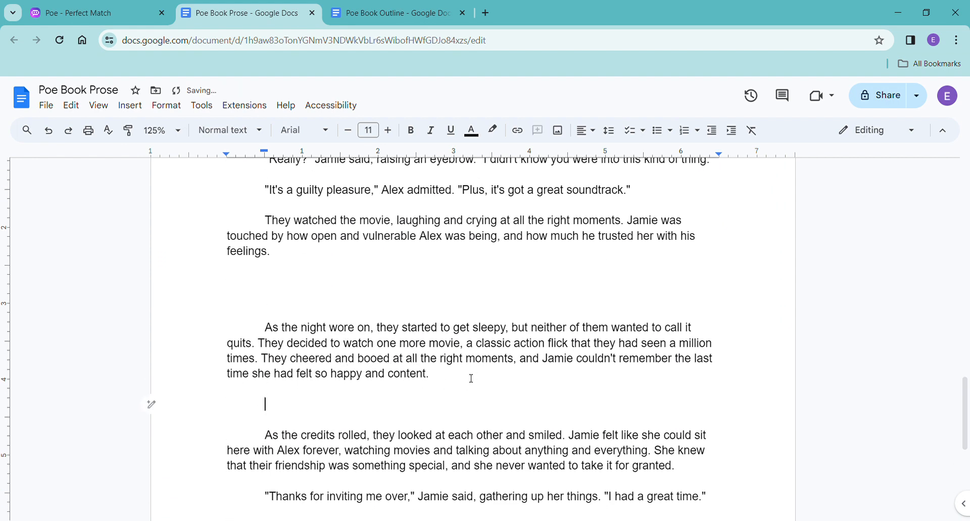
pyautogui.press('Return')
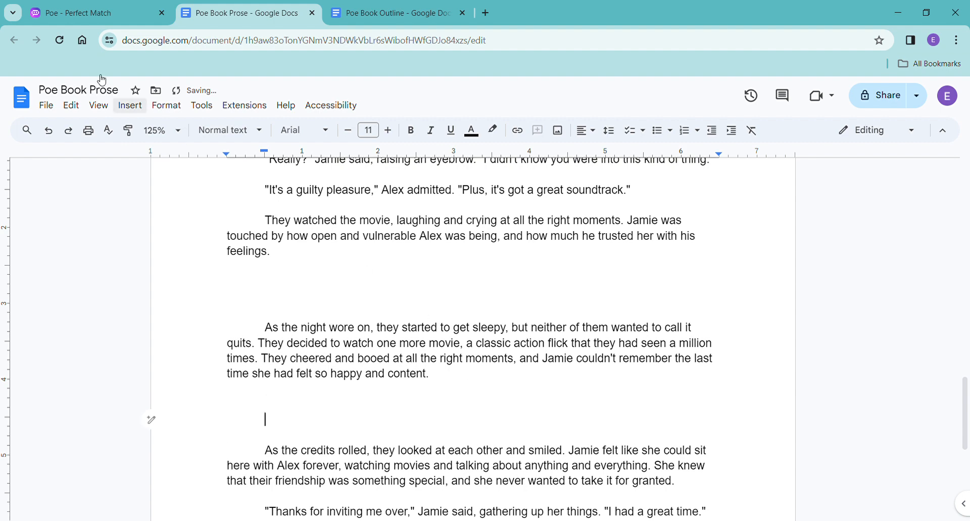
# Copy the bot's full new scene from Poe and replace the "As the night wore on" paragraph in Poe Book Prose with it as unformatted text.
pyautogui.click(34, 7)
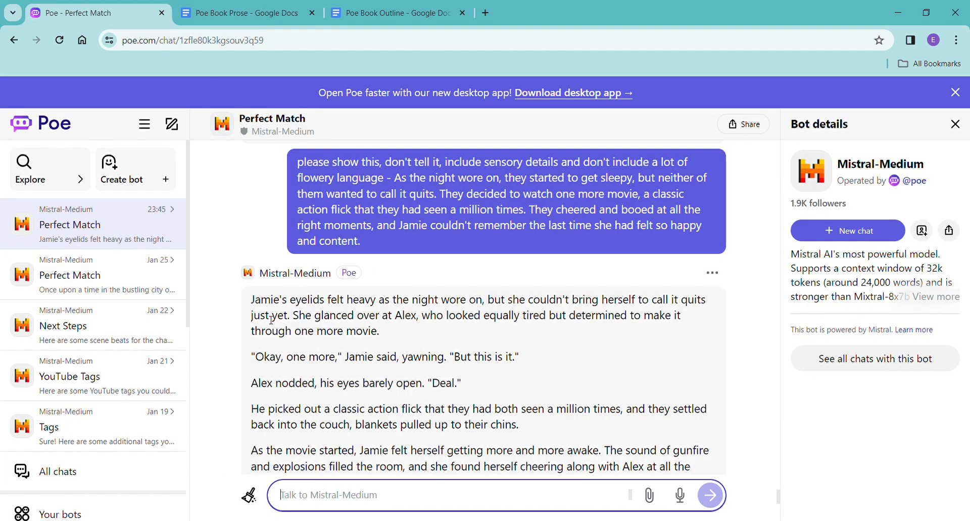
pyautogui.moveTo(252, 305); pyautogui.dragTo(520, 322)
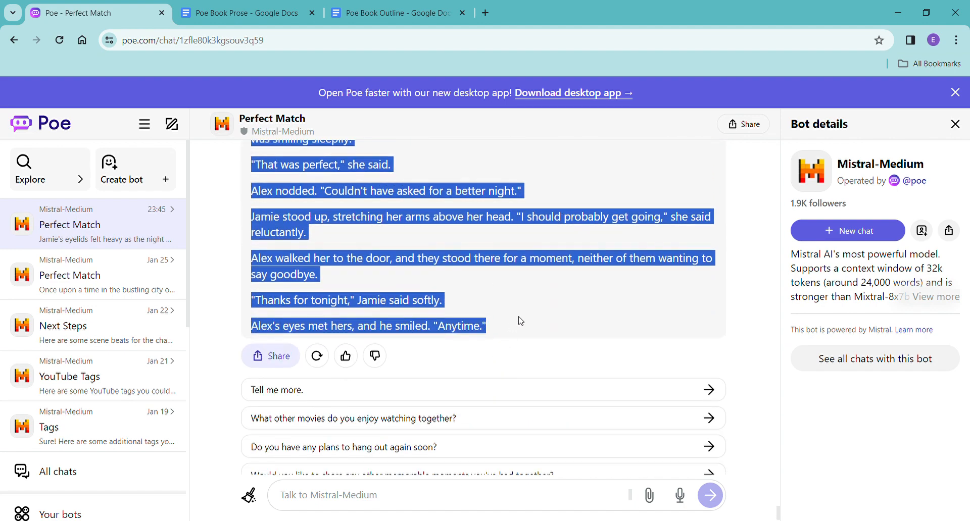
pyautogui.hotkey('ctrl', 'Tab')
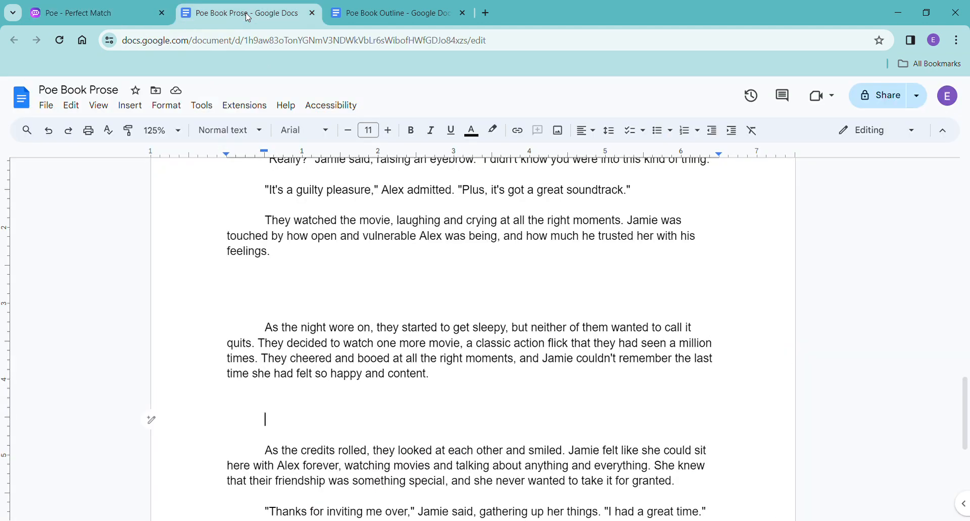
pyautogui.moveTo(247, 329); pyautogui.dragTo(501, 377)
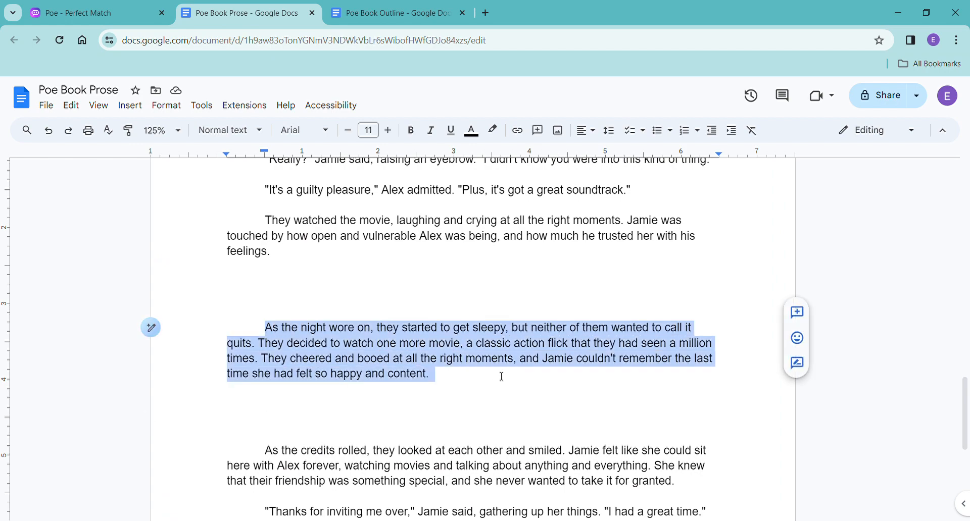
pyautogui.rightClick(374, 346)
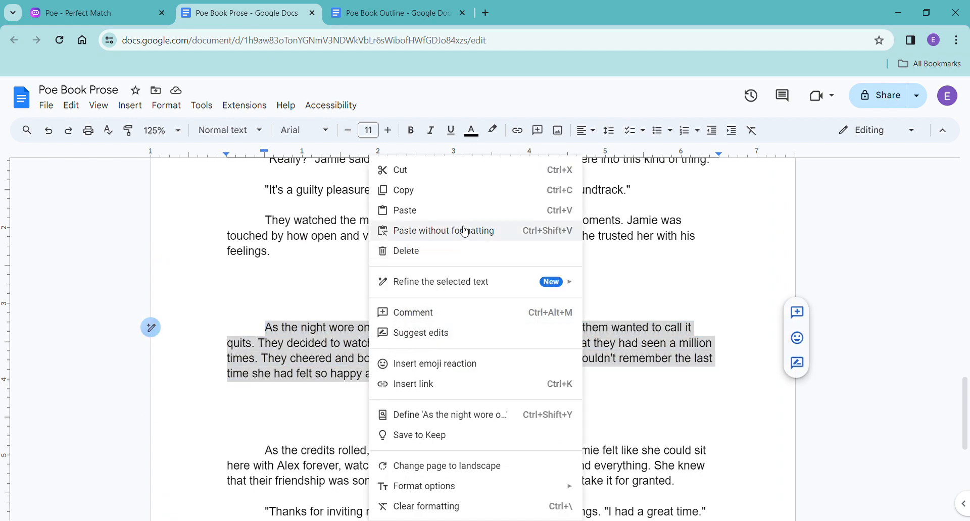
pyautogui.click(462, 288)
pyautogui.scroll(-5, 465, 230)
pyautogui.scroll(10, 421, 336)
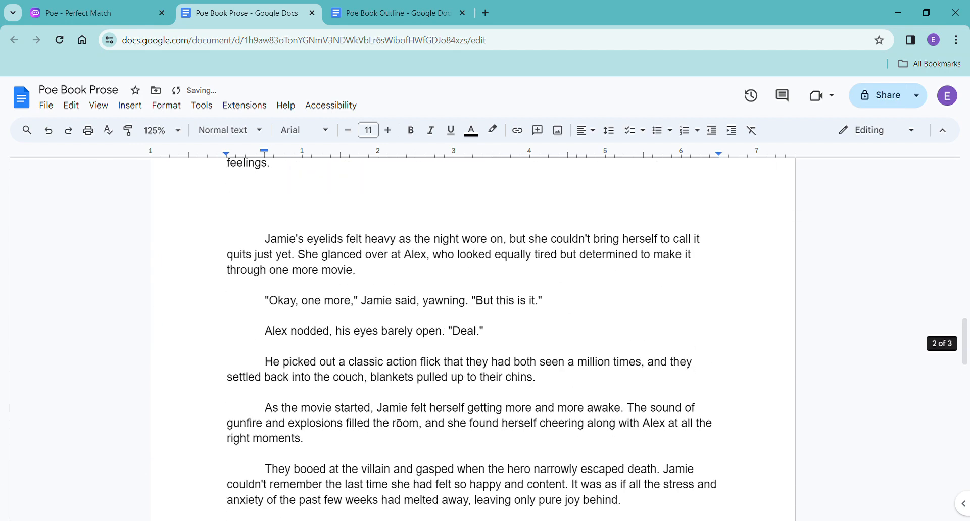
# Check the word count of the Poe Book Prose document.
pyautogui.click(282, 310)
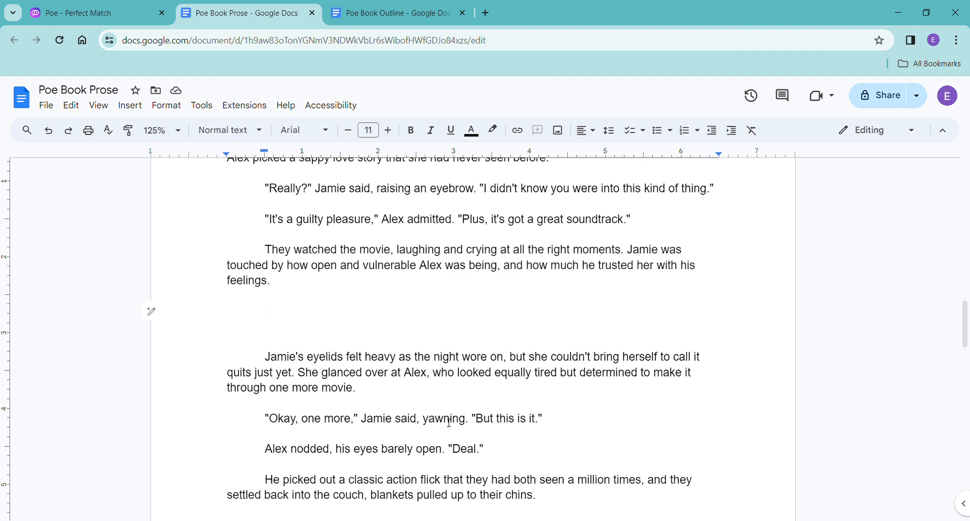
pyautogui.hotkey('ctrl', 'shift', 'c')
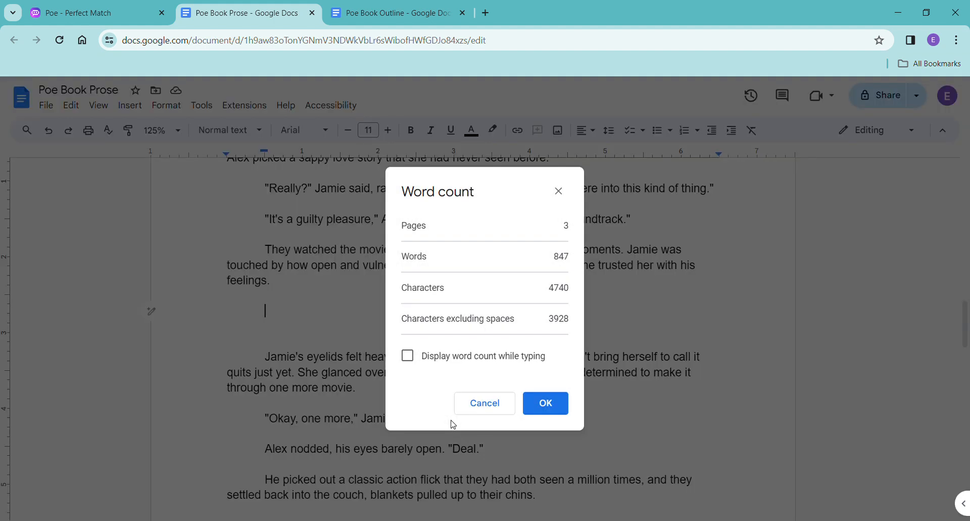
pyautogui.click(562, 412)
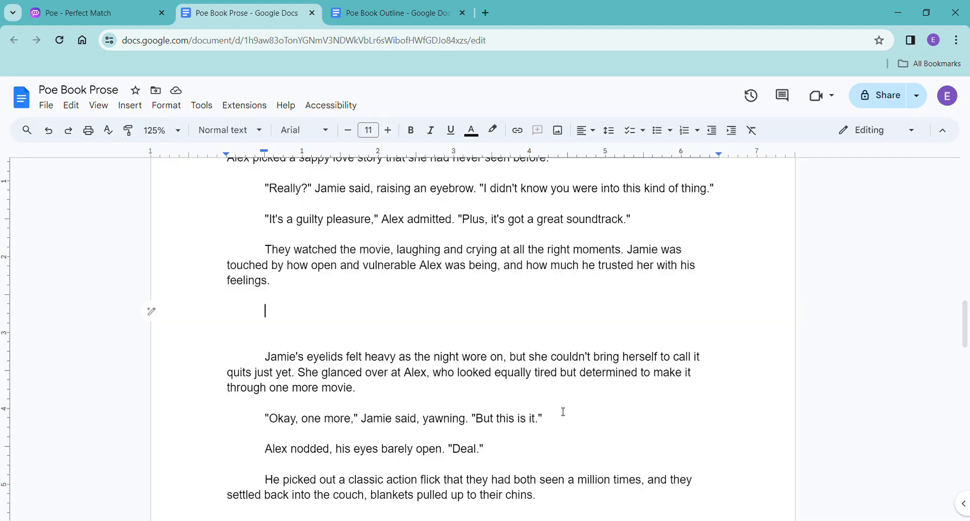
# Delete the three extra blank lines above the pasted scene so it follows the paragraph ending in "feelings.".
pyautogui.scroll(15, 506, 406)
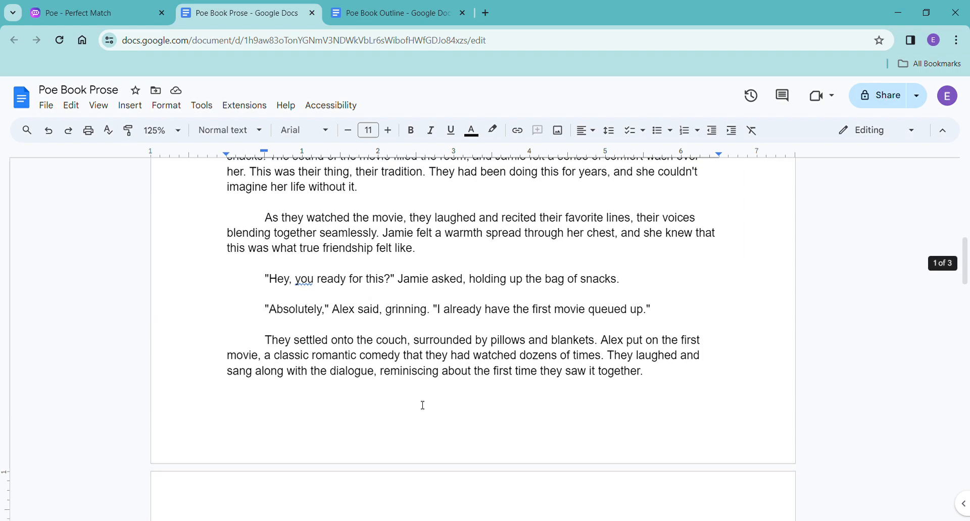
pyautogui.scroll(-15, 424, 406)
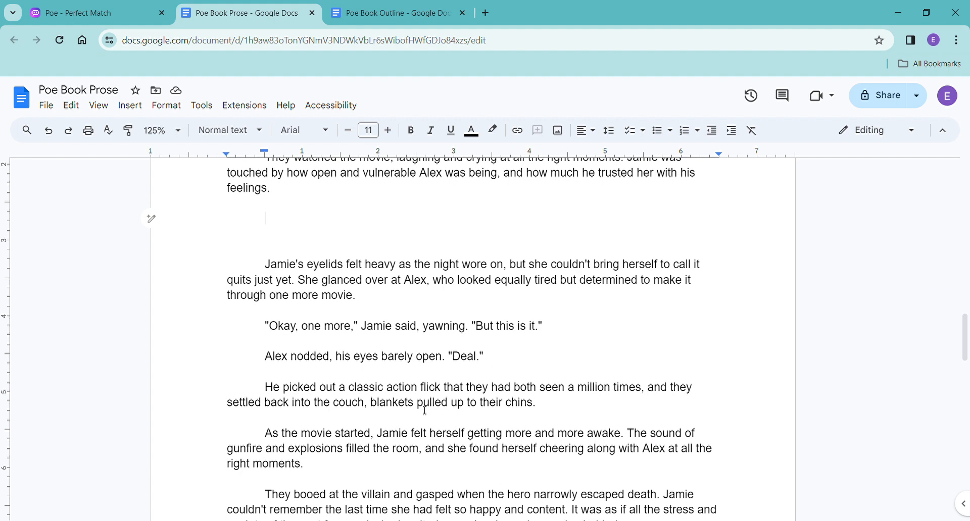
pyautogui.press('Delete')
pyautogui.press('Delete')
pyautogui.press('Delete')
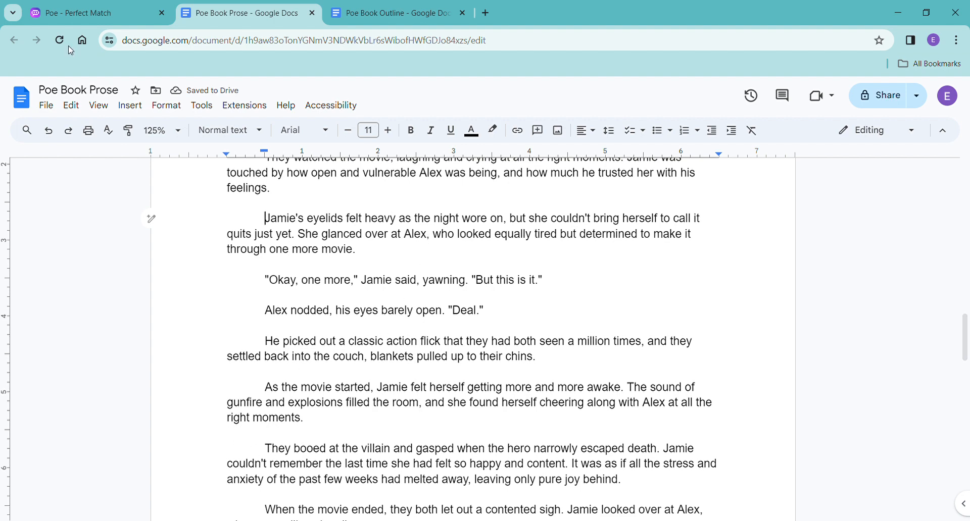
# Return to the Poe chat and deselect the scene text in the bot's latest reply.
pyautogui.click(78, 12)
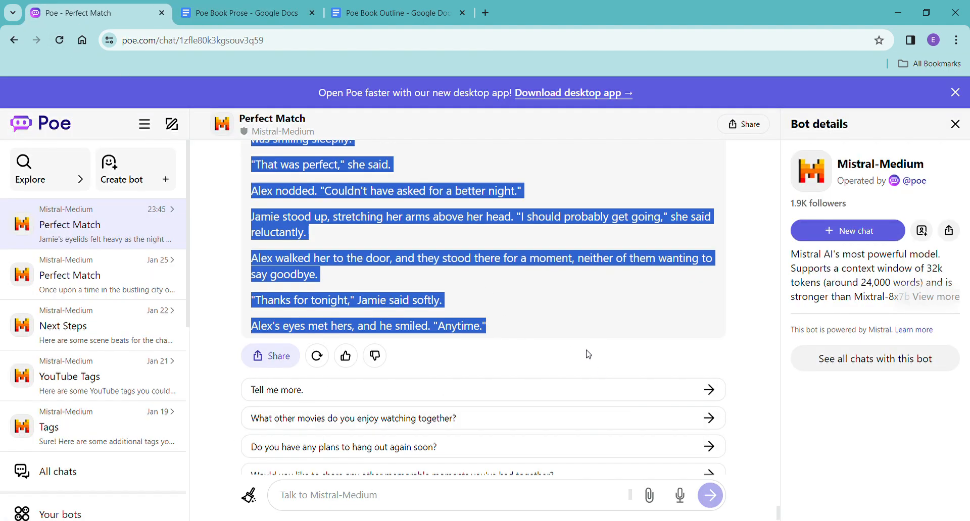
pyautogui.scroll(-1, 586, 353)
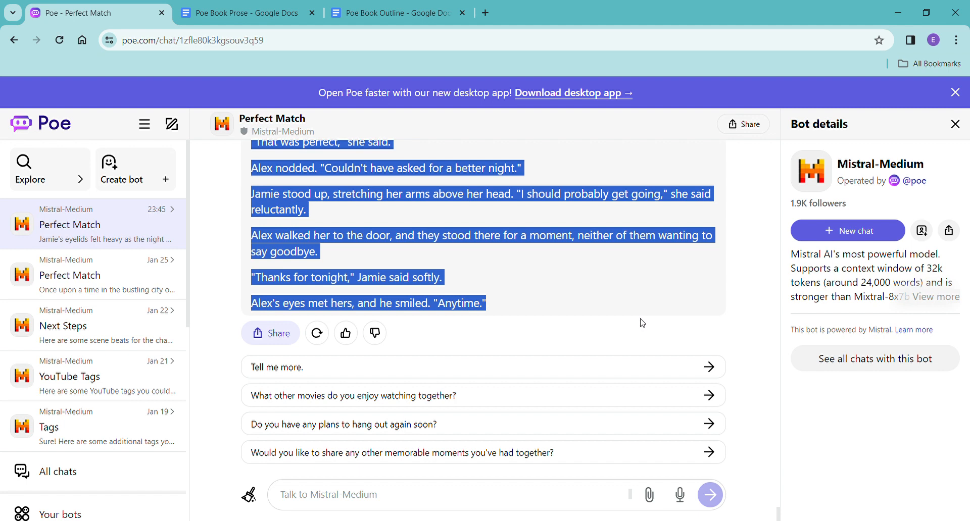
pyautogui.click(642, 331)
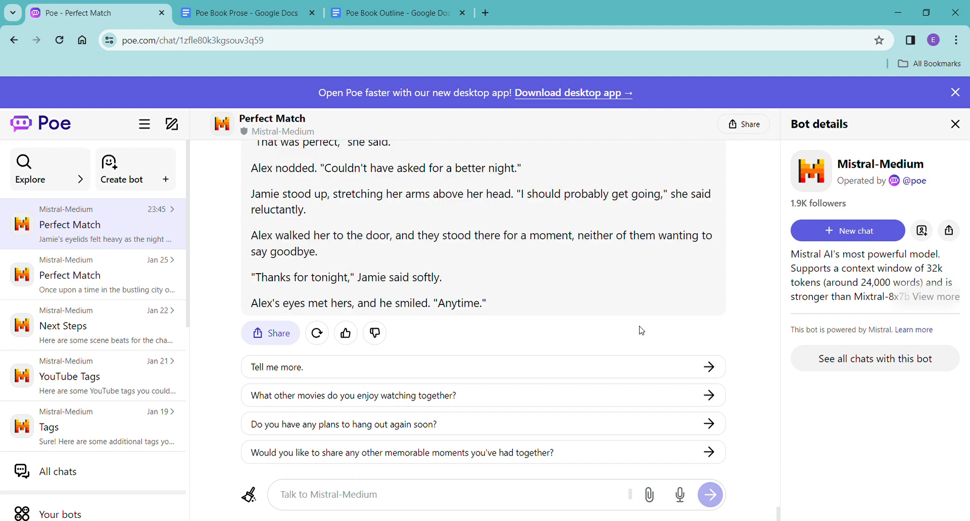